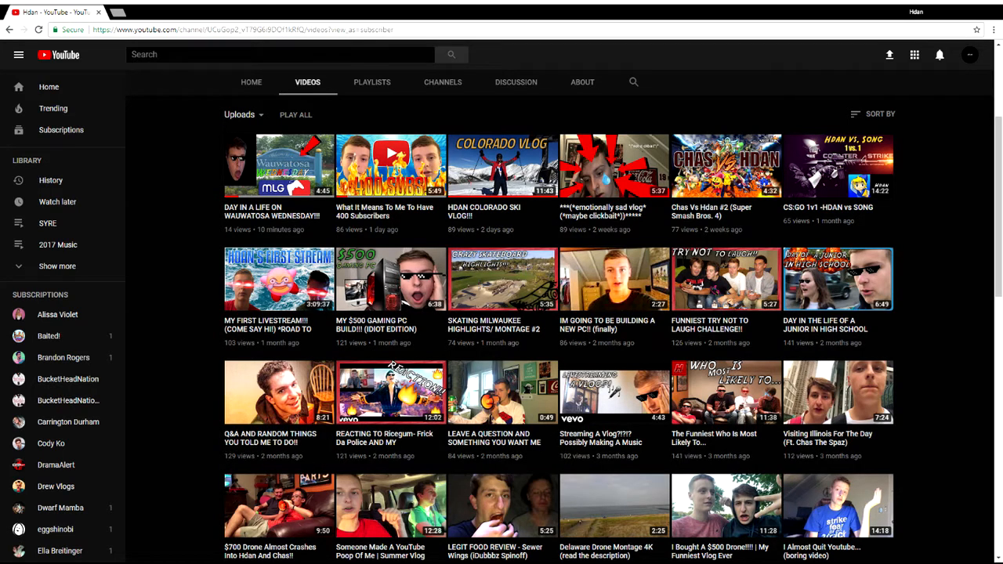
Open the Panzoid Backgrounder 3 page from the saved Thumbnail bookmark in a new browser tab and browse its templates
click(118, 12)
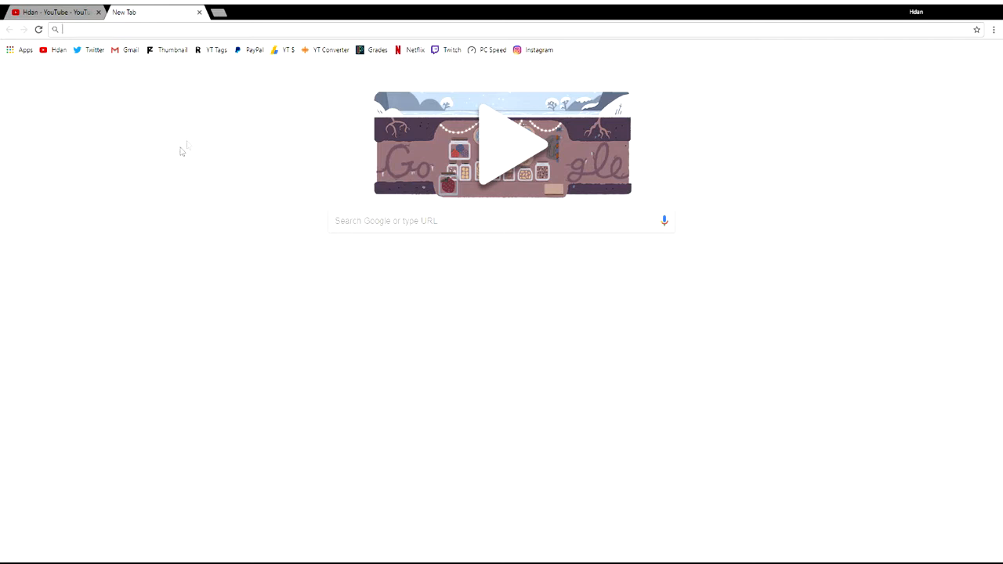
click(172, 50)
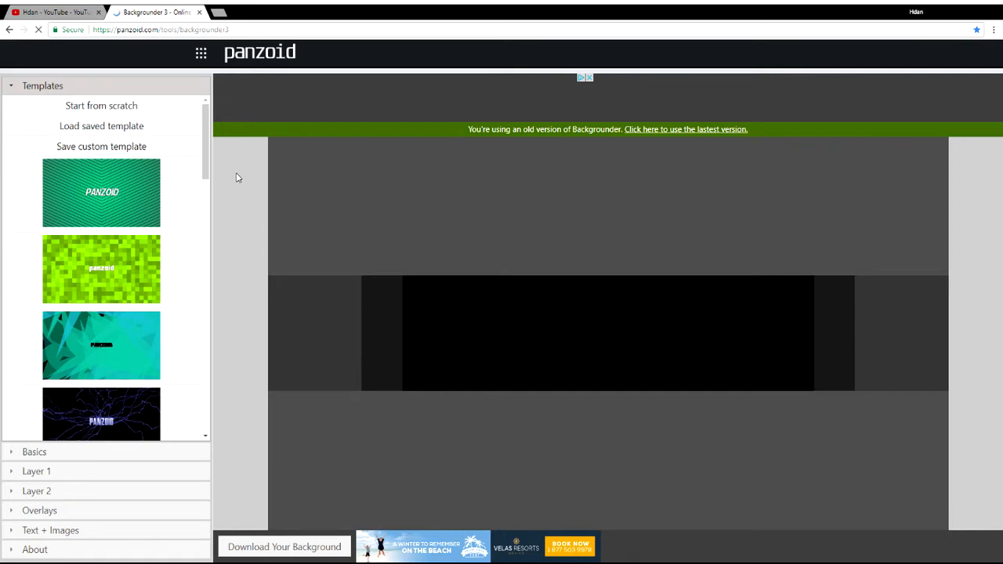
drag(207, 172, 191, 216)
click(98, 286)
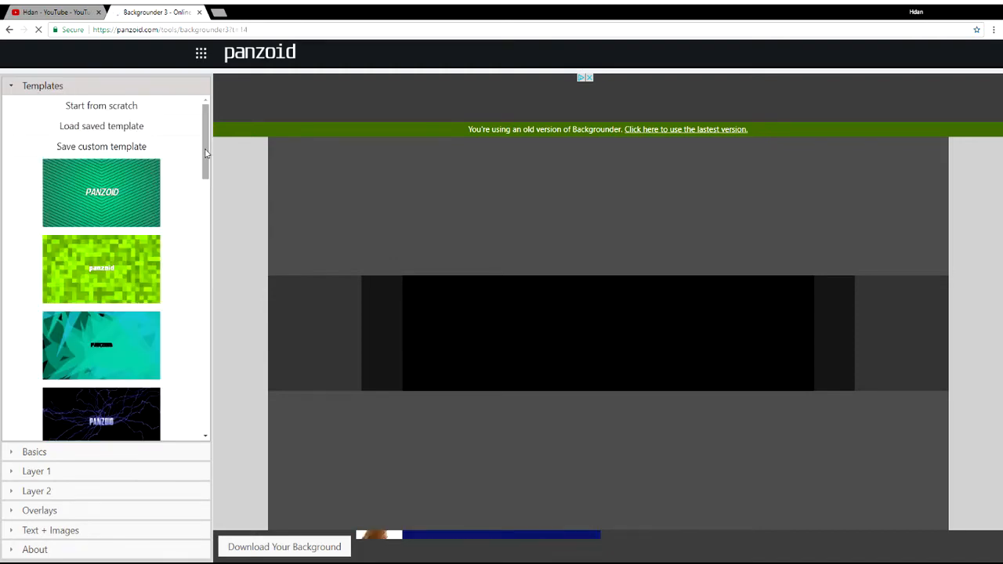
drag(206, 153, 226, 143)
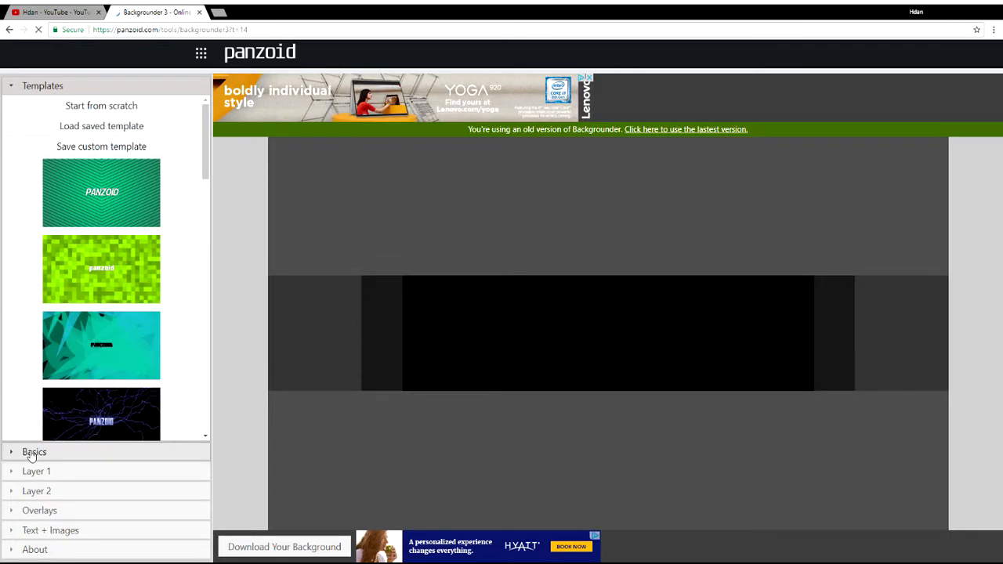
Set the background type to YouTube Thumbnail in the basic settings
click(32, 453)
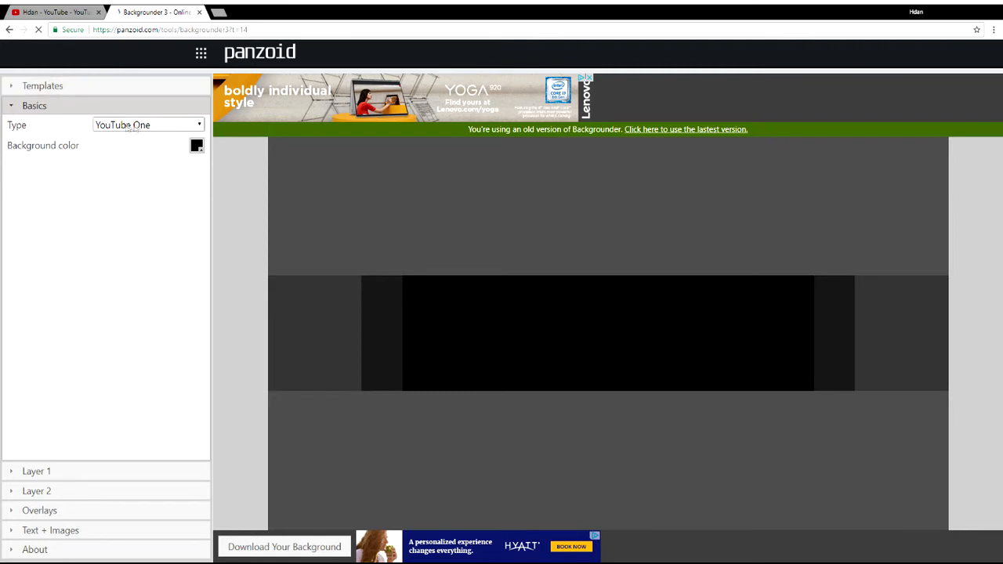
click(201, 127)
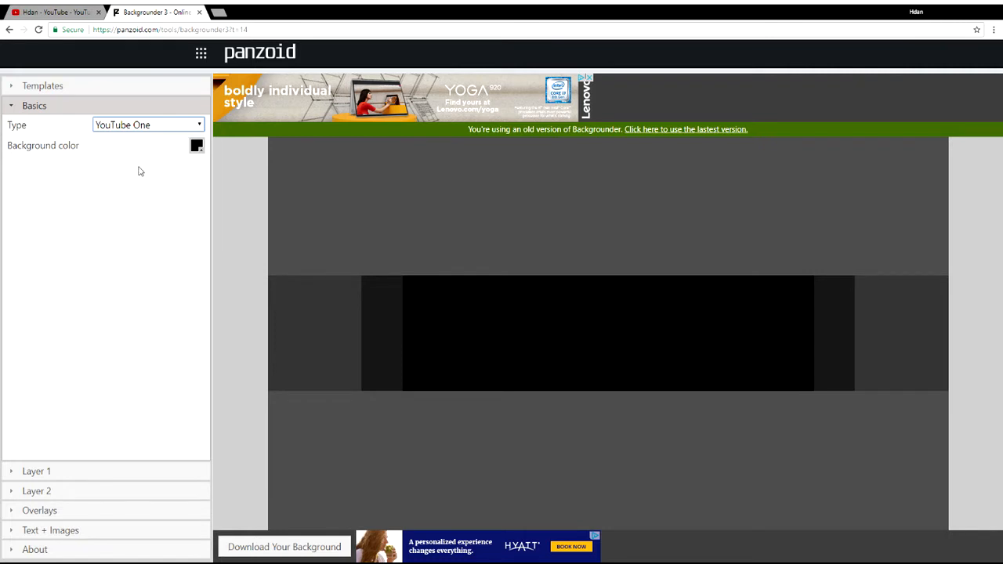
key(Down)
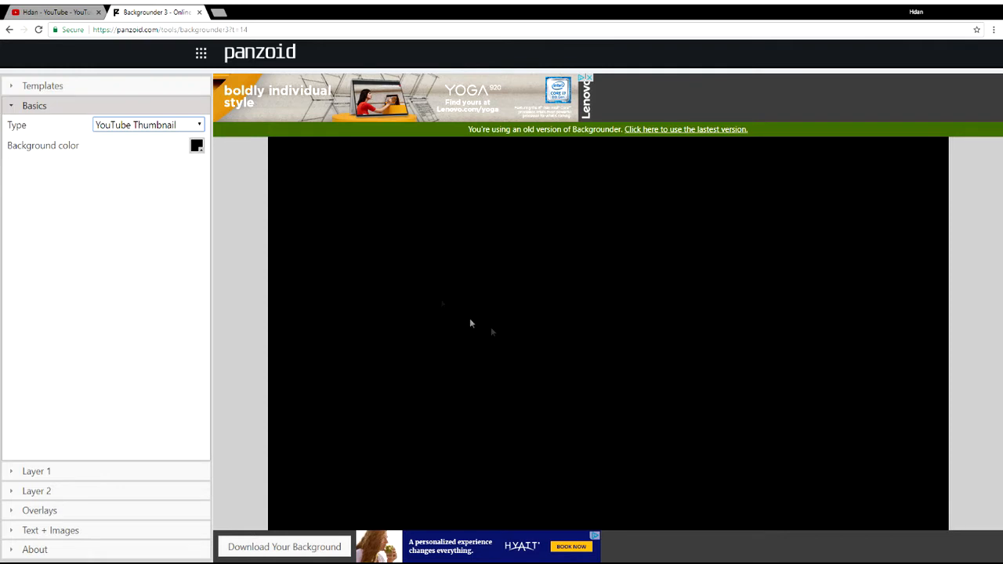
Set the background color to green, about #22cf80
click(196, 147)
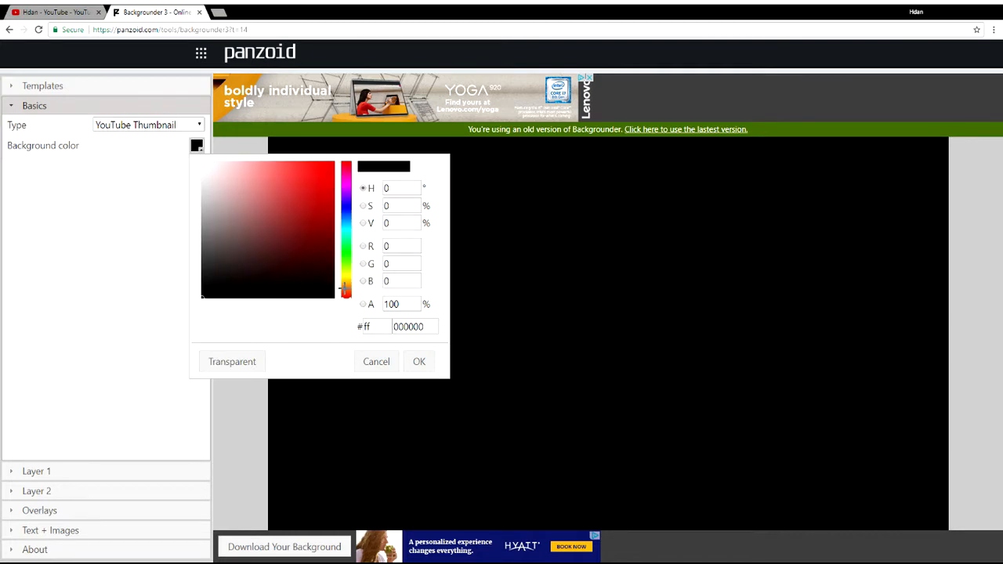
click(345, 238)
click(311, 186)
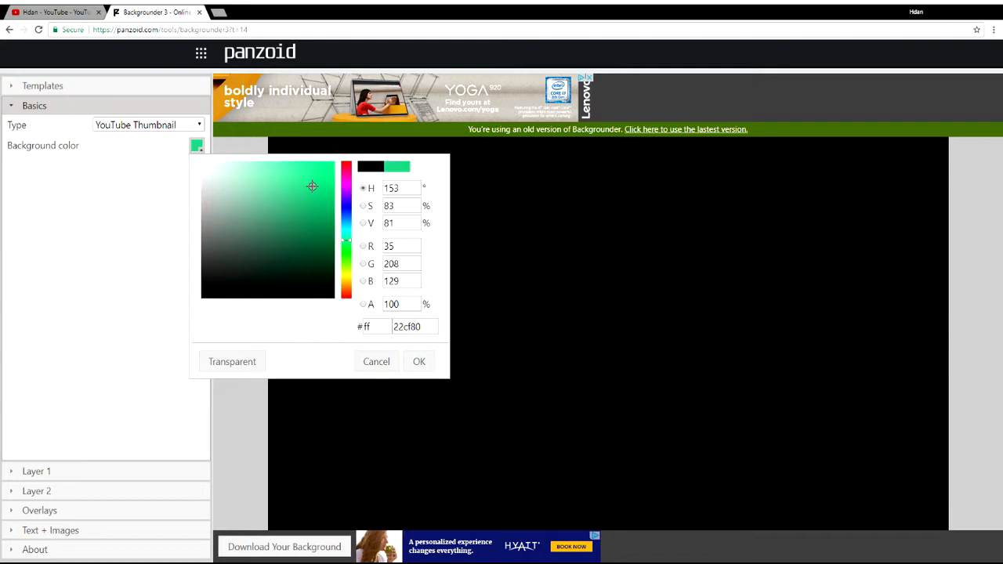
click(419, 361)
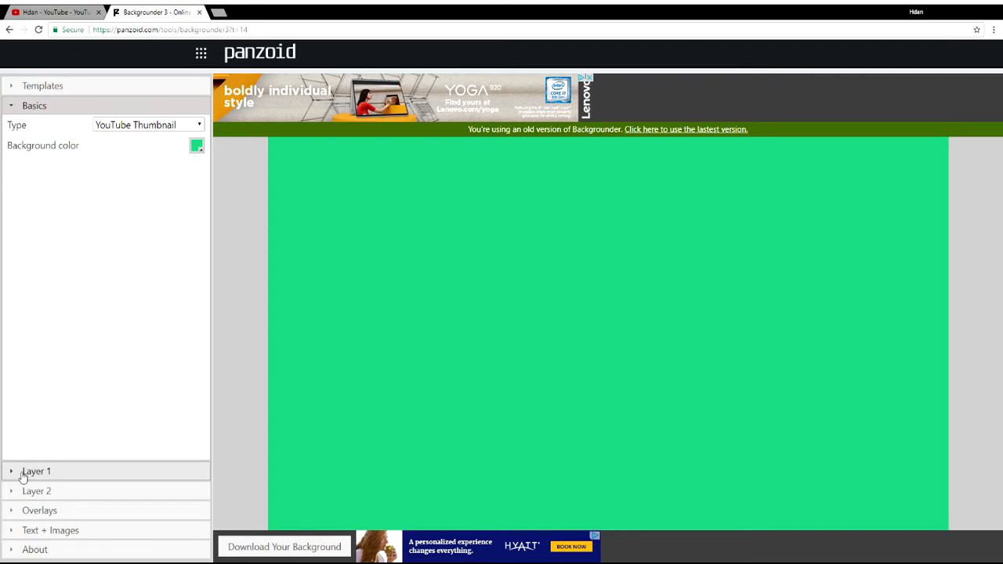
Open the Layer 1 options and search Google Images for "thumbnail" in a new tab
click(23, 472)
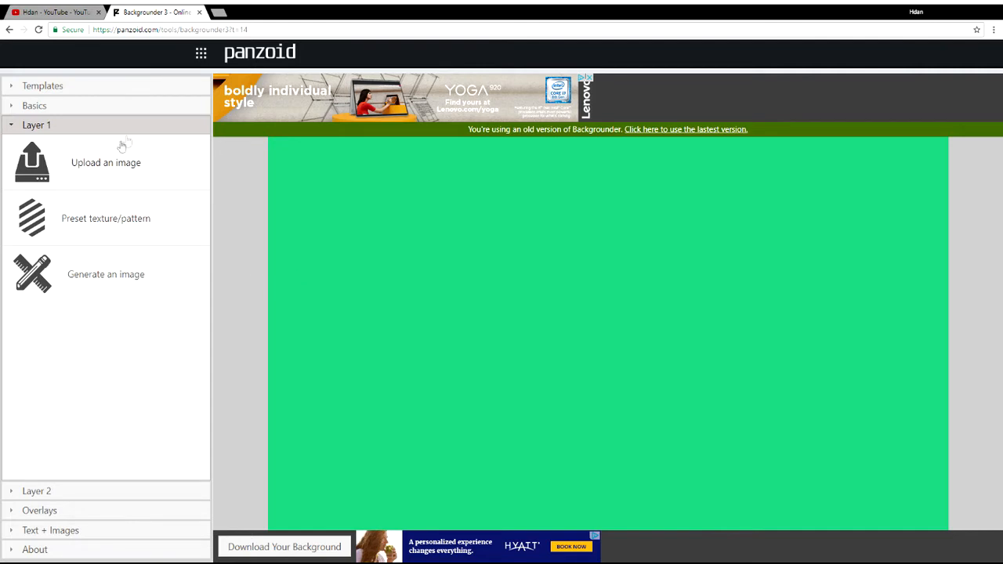
click(217, 14)
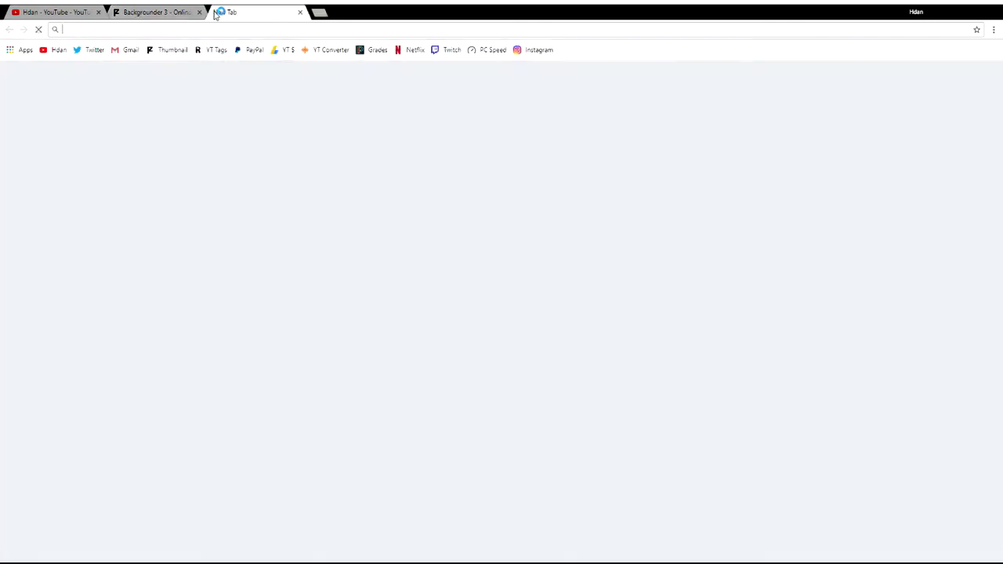
text(thumbnail)
key(Return)
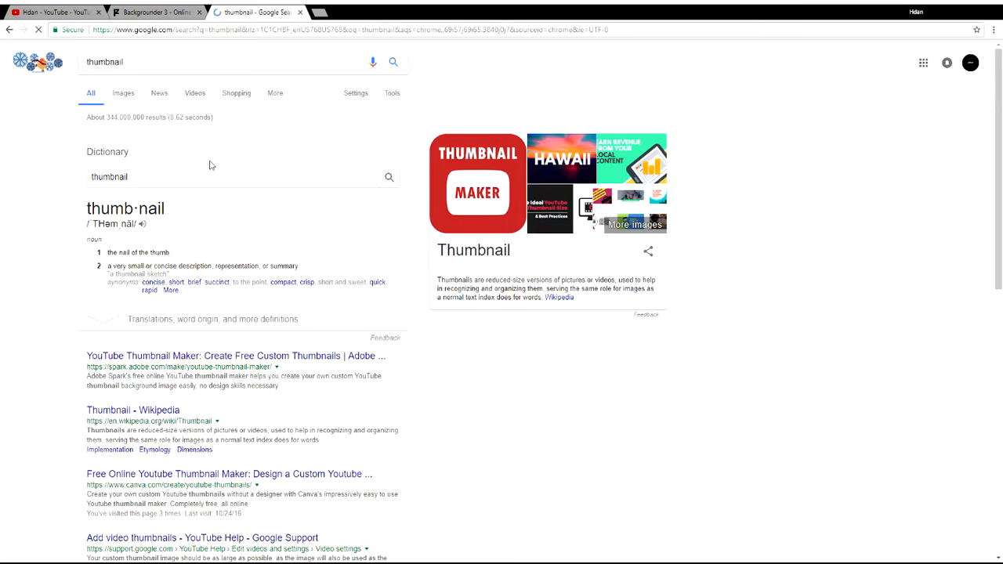
click(123, 95)
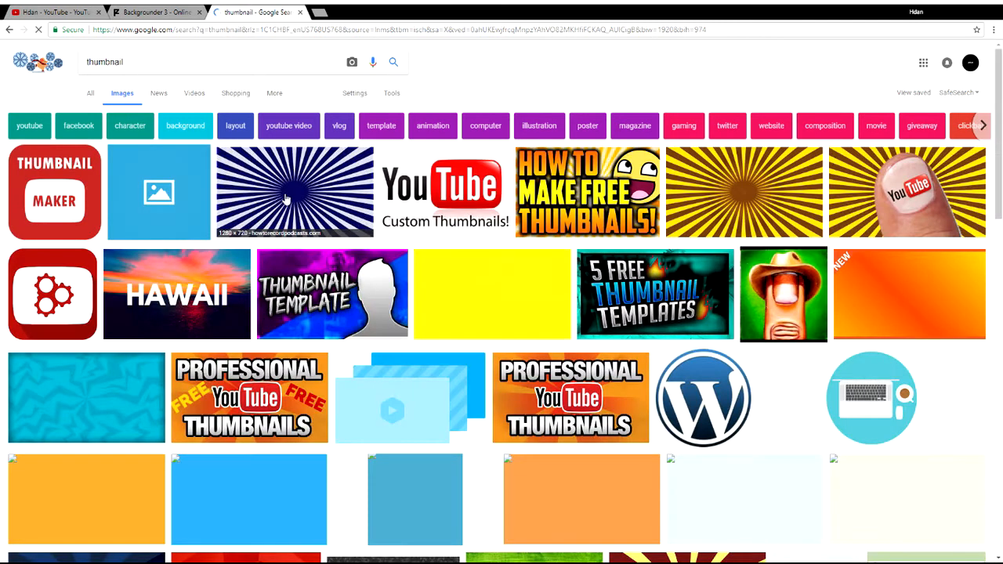
Preview the blue-and-white sunburst image, then open the turquoise zigzag background and download it as maxresdefault.jpg
click(286, 199)
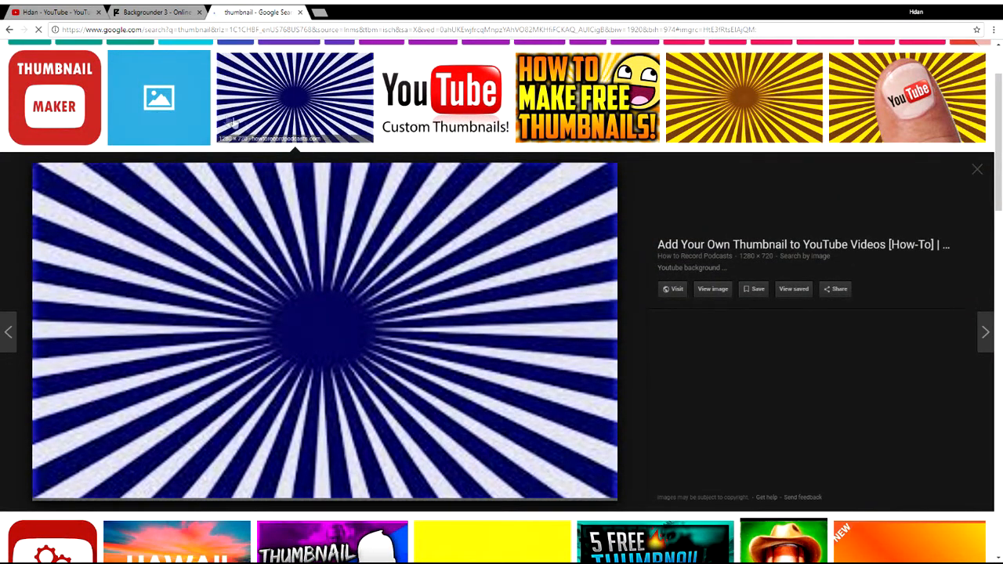
click(976, 173)
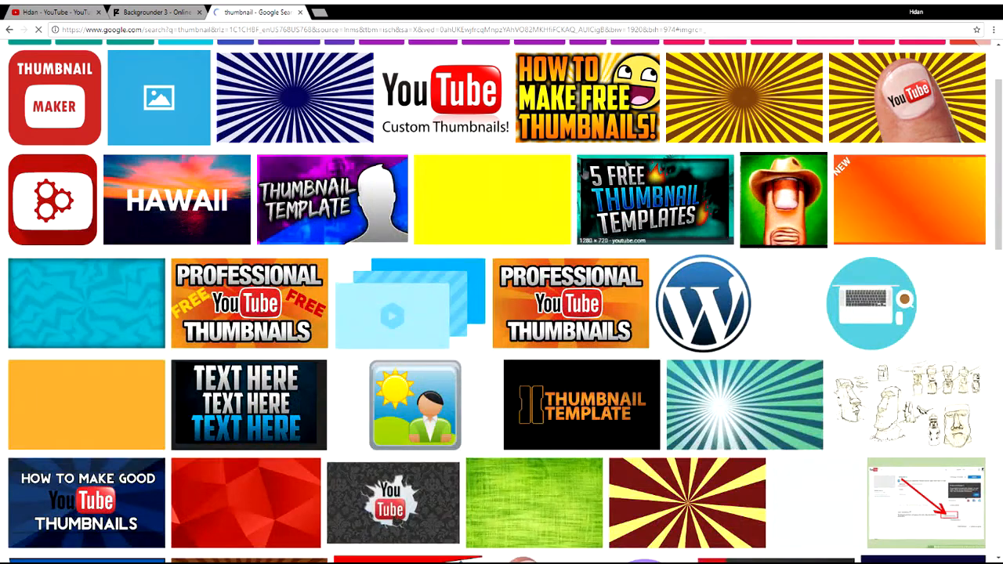
click(102, 313)
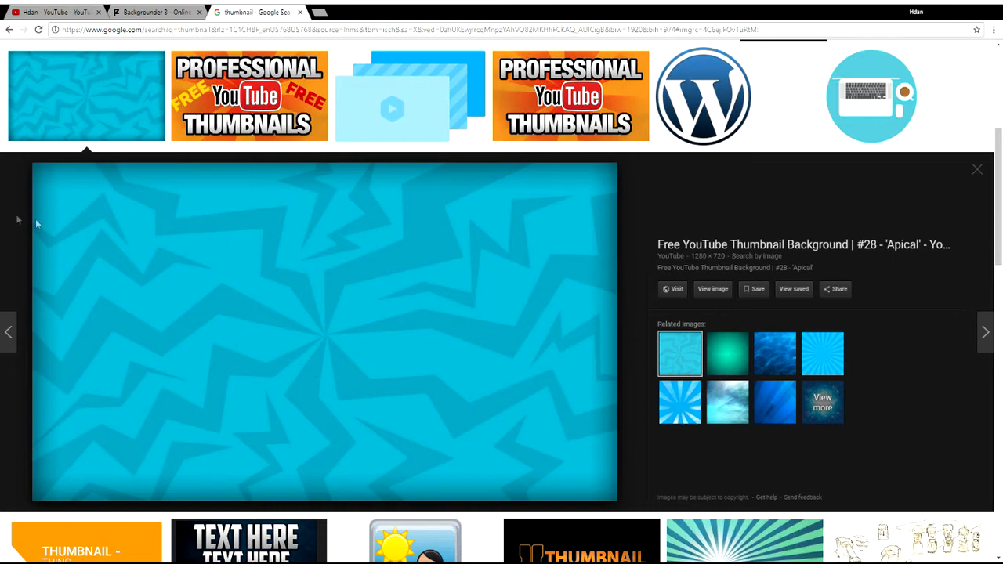
Upload maxresdefault.jpg as the Layer 1 image in Backgrounder and set its image style to fill
click(155, 12)
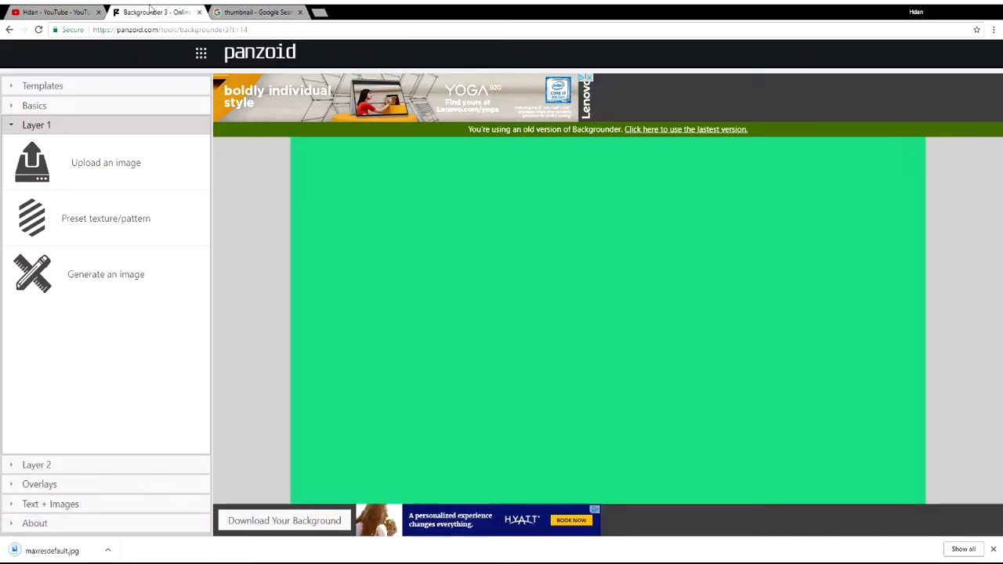
click(82, 166)
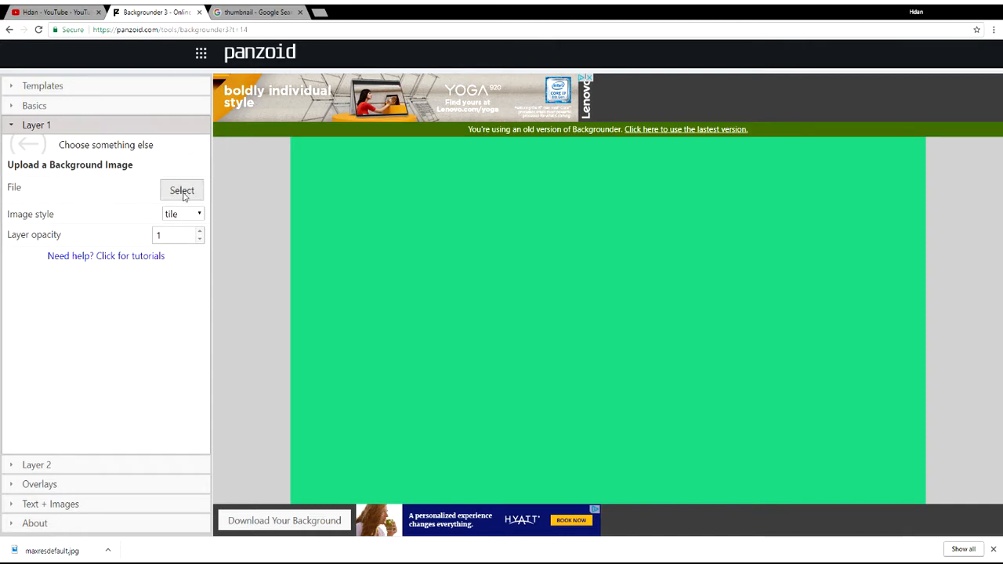
double_click(492, 82)
click(199, 215)
click(189, 240)
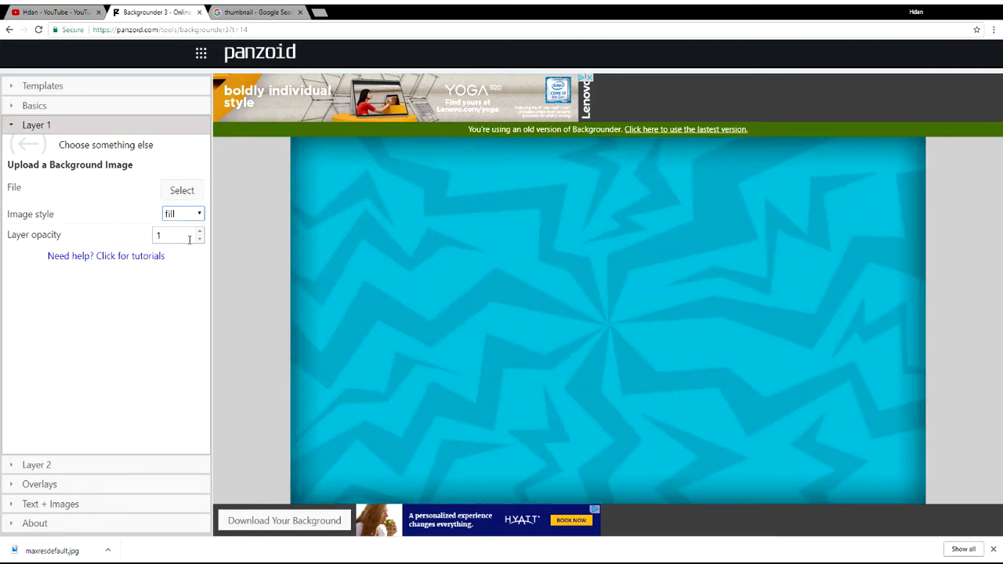
Switch the Layer 1 image style to custom, with position X -4, Y 9 and scale X 1.25, Y 1.5
click(200, 214)
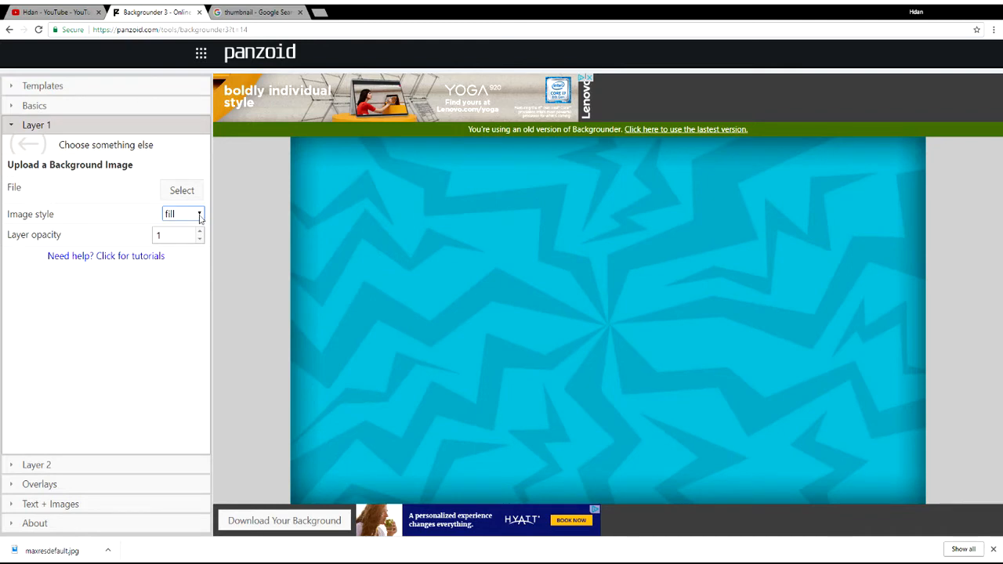
click(187, 257)
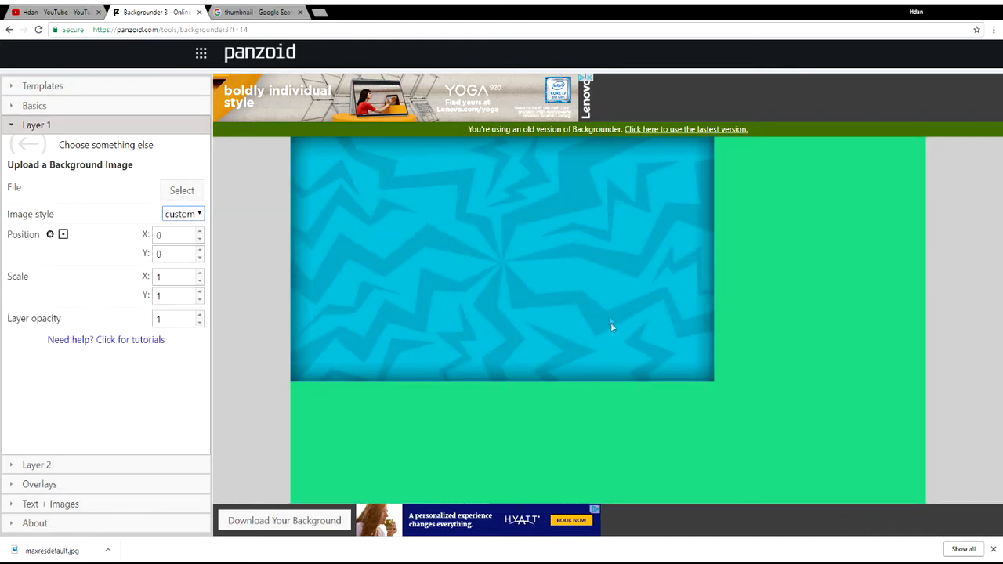
double_click(196, 252)
text(5)
click(200, 251)
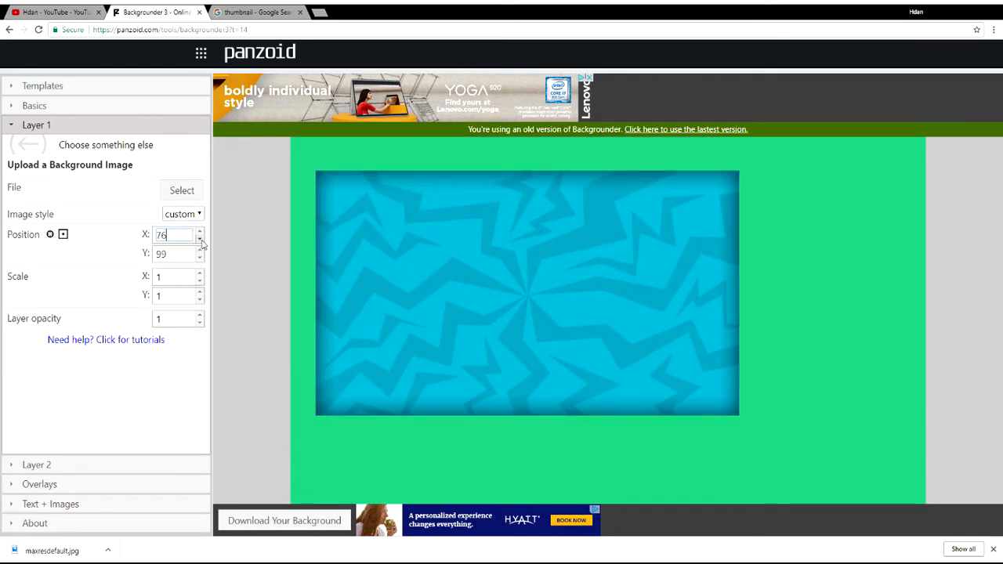
click(200, 232)
click(200, 233)
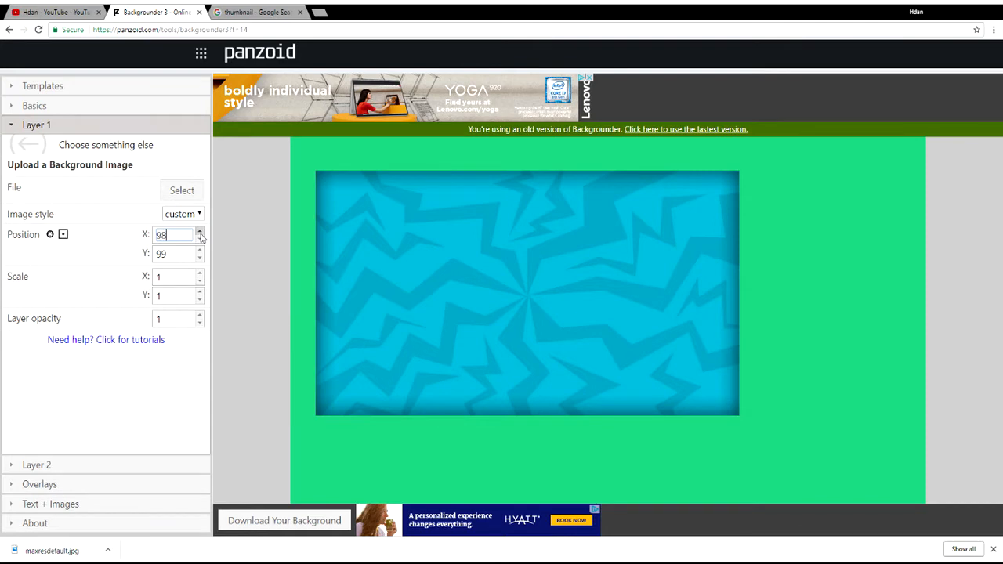
click(201, 238)
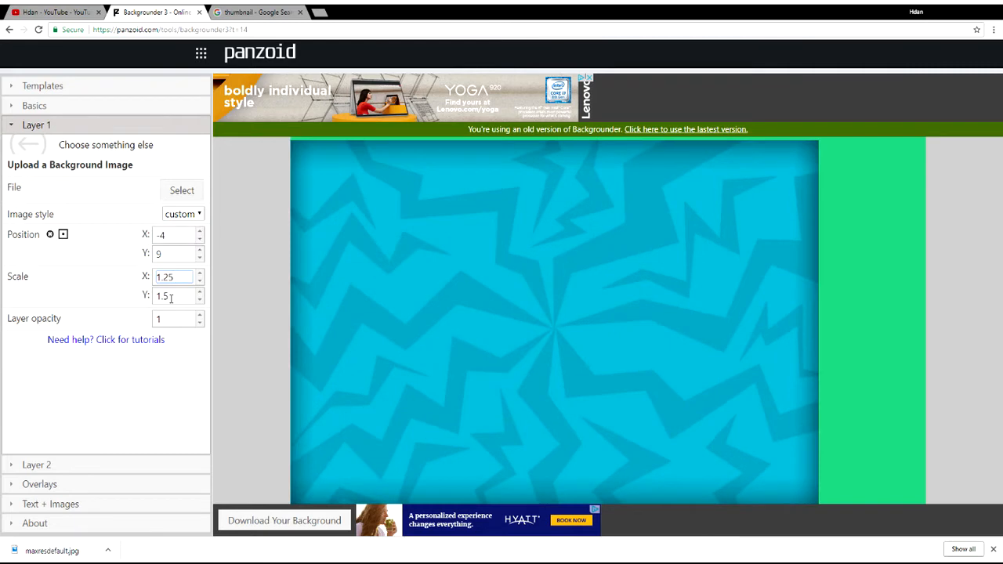
Set the Layer 1 image's Y scale to 1.35 and its position to X 135, Y 46, leaving a green border around it
click(171, 298)
text(.25)
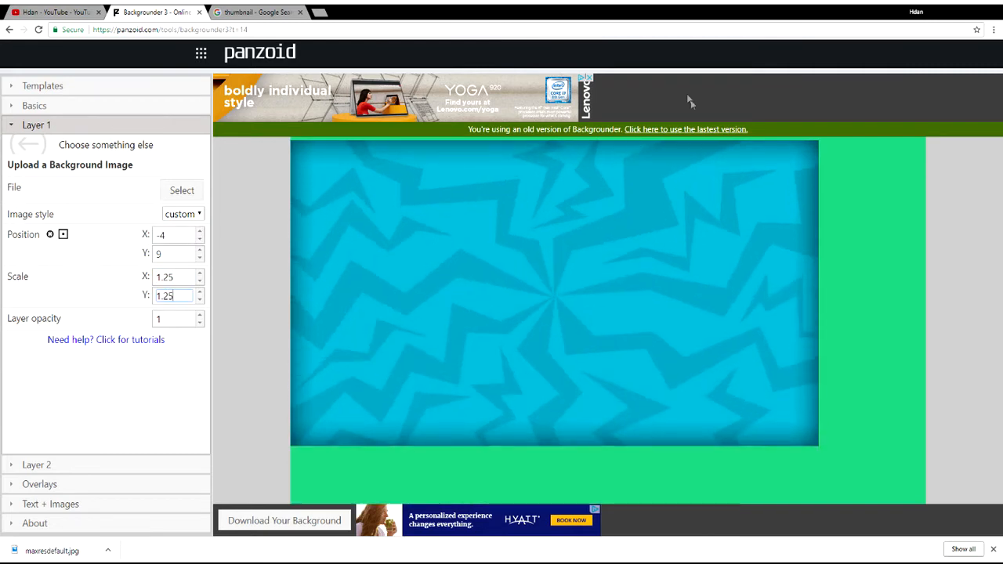
click(200, 251)
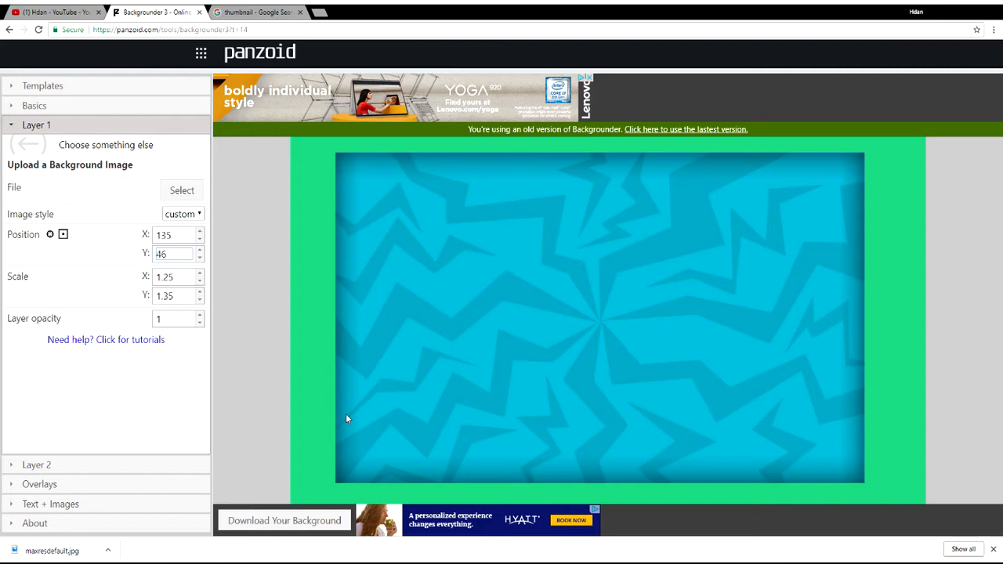
Look over the Layer 2 and Overlays options, then add an image sprite and open its settings
click(45, 466)
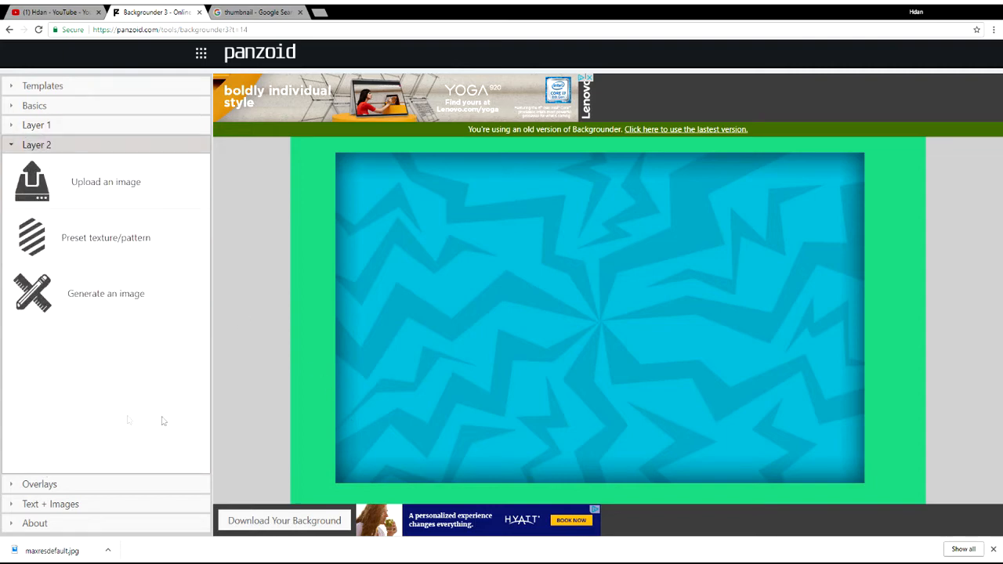
click(47, 484)
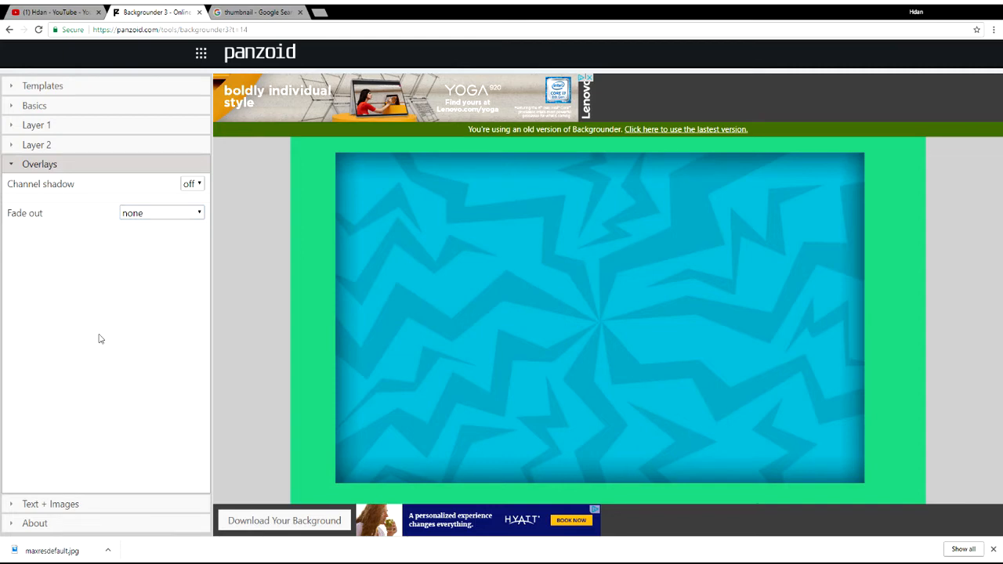
click(62, 505)
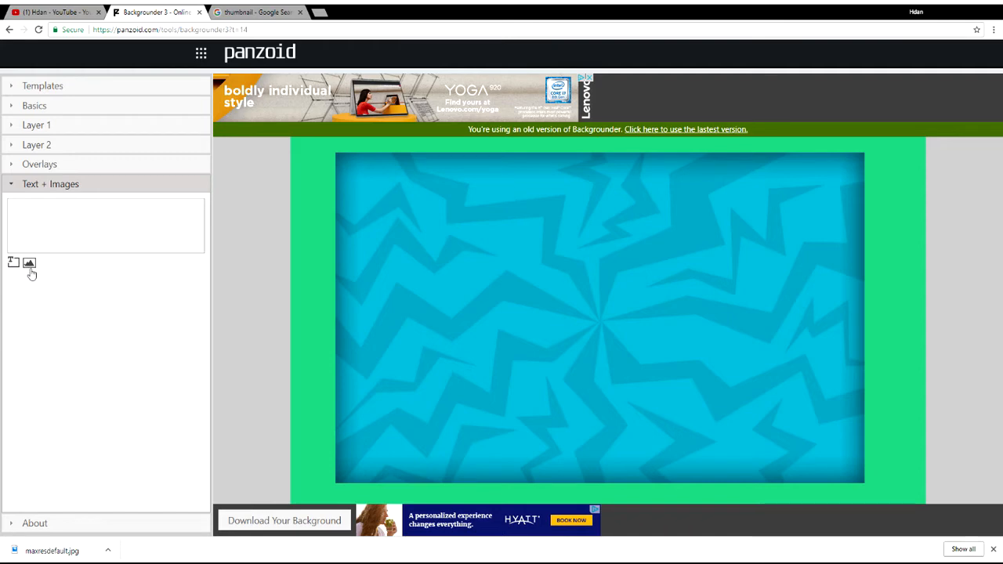
click(29, 264)
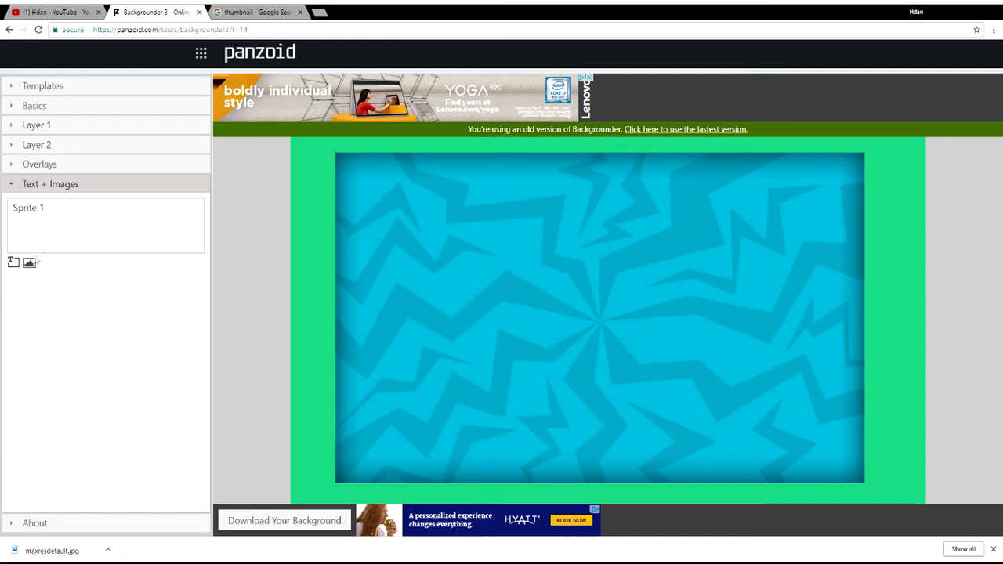
click(49, 210)
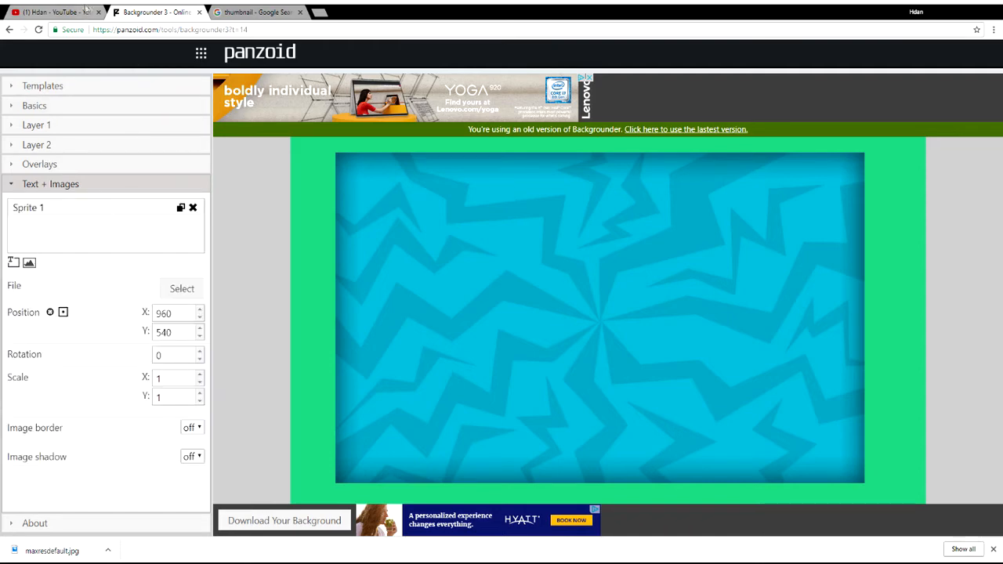
Find the Panzoid logo online, download it as logo.svg and load it into the new image sprite
click(257, 12)
scroll(400, 75, up, 4)
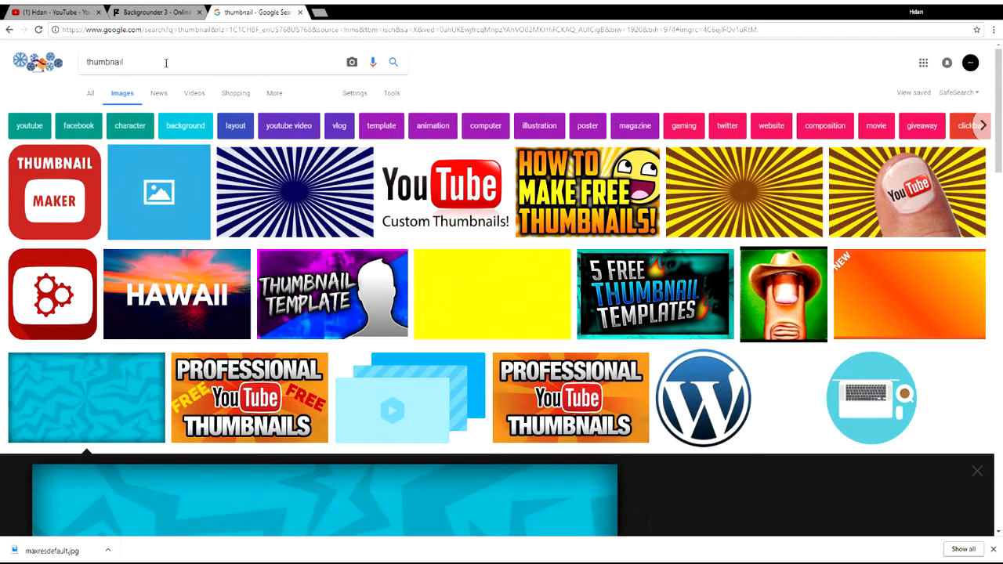
click(166, 62)
key(ctrl+a)
key(BackSpace)
text(panzoid transpare)
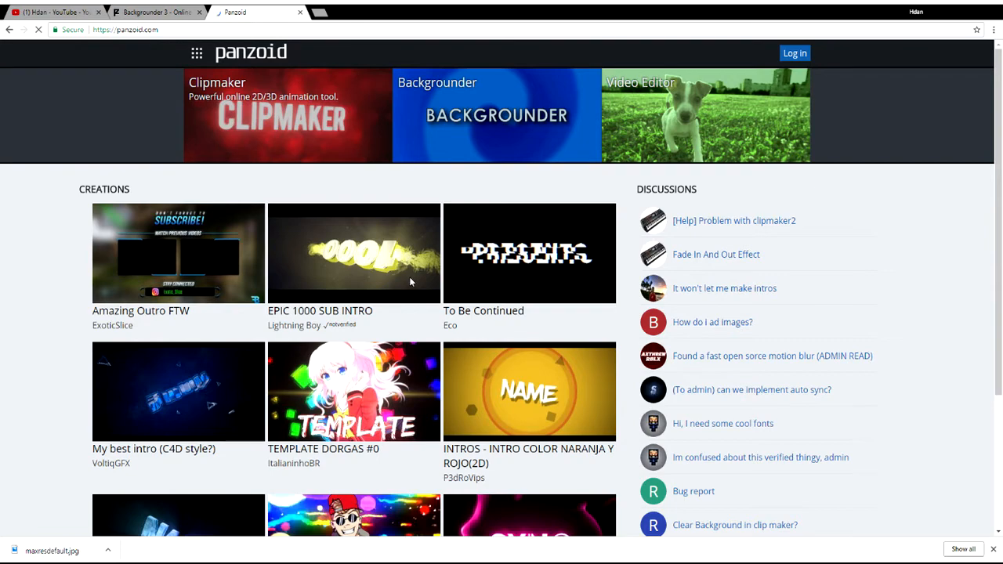
click(158, 13)
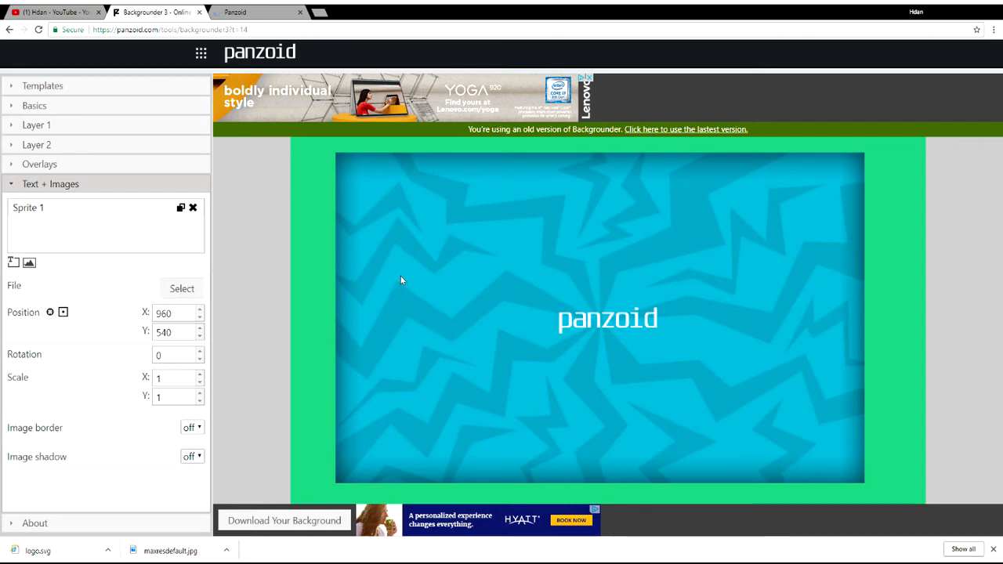
Move the logo image to the upper-left of the blue area at X 600, Y 186 and set its scale to X 3, Y 3
drag(600, 322, 456, 268)
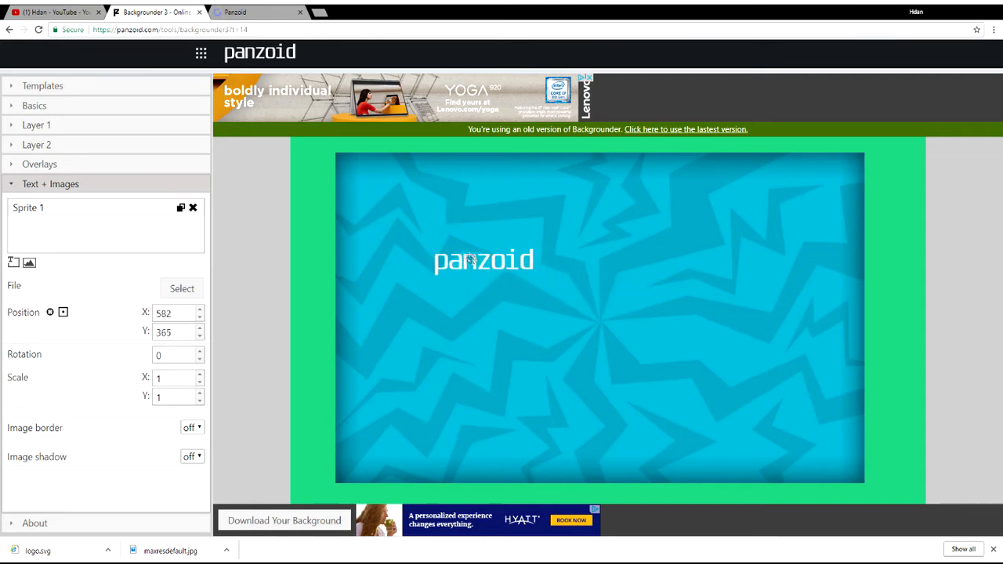
click(199, 375)
click(199, 393)
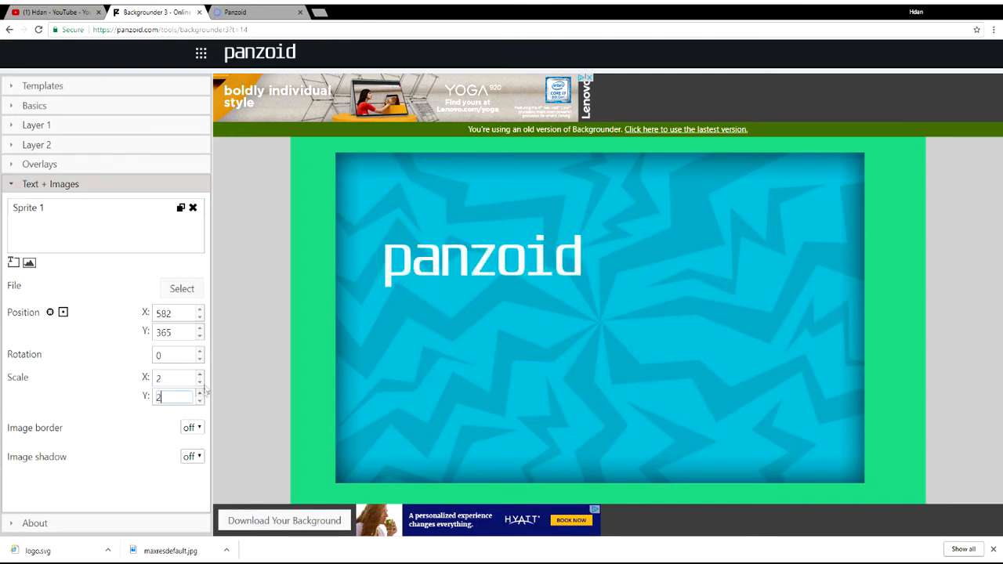
click(199, 376)
click(199, 393)
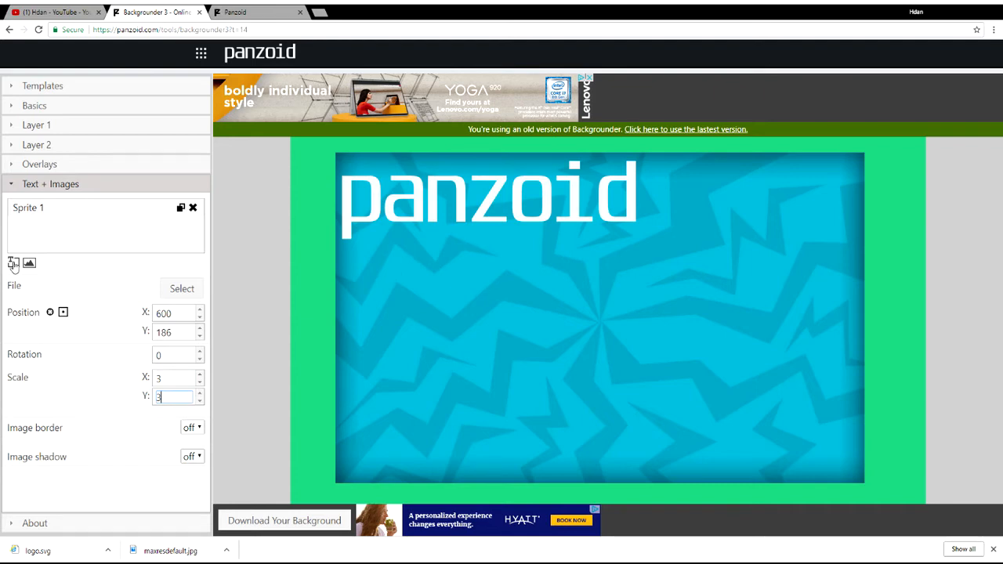
Add a text sprite and change its text to "HOW TO MAKE"
click(14, 264)
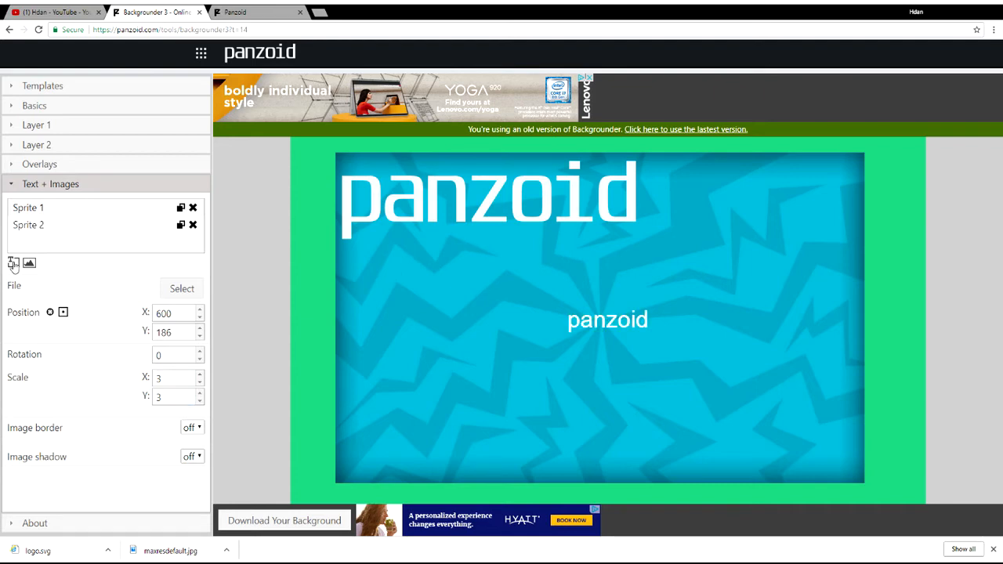
click(36, 226)
click(70, 292)
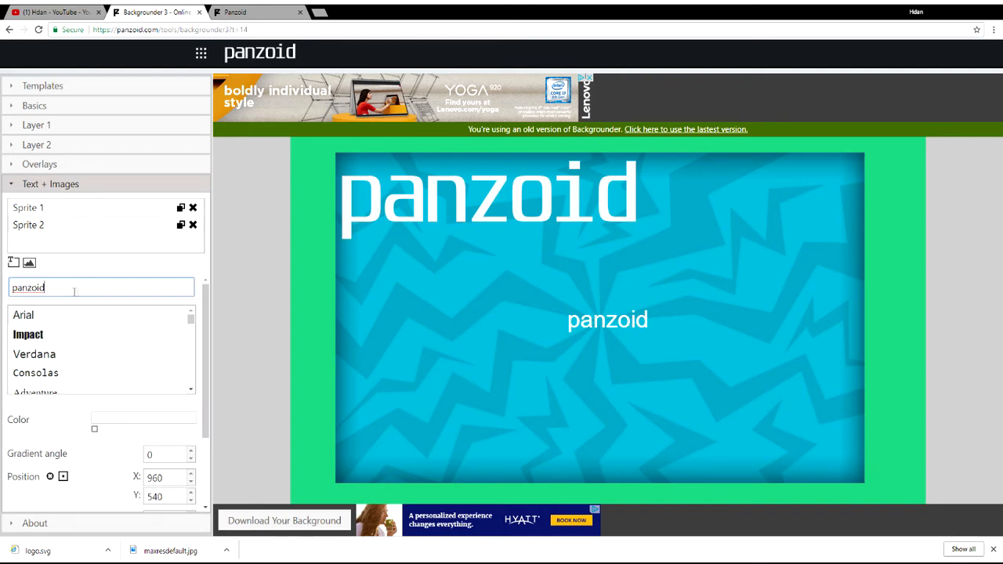
key(BackSpace)
key(BackSpace)
key(BackSpace)
key(BackSpace)
key(BackSpace)
key(BackSpace)
text(MAKE)
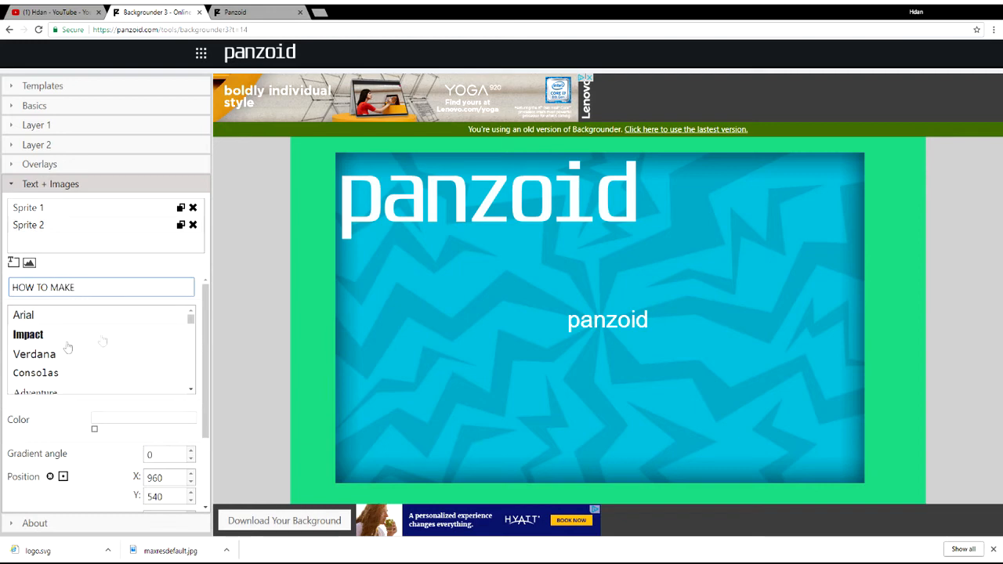
Set the font of the HOW TO MAKE text to Adventure after trying Impact
click(50, 338)
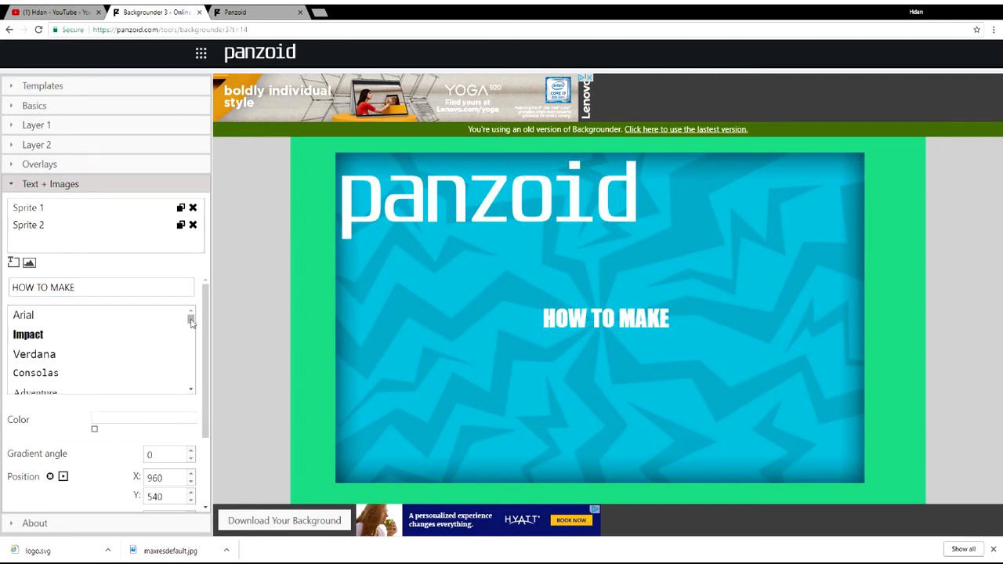
drag(191, 319, 193, 324)
scroll(193, 324, down, 1)
click(53, 352)
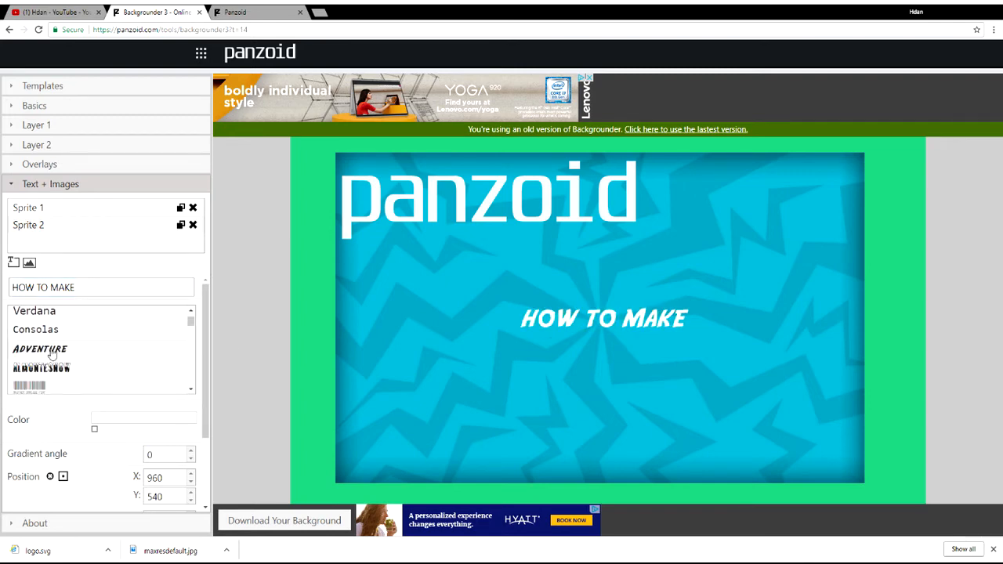
Place the HOW TO MAKE text below the logo at about X 411, Y 386 and rotate it to 17
drag(612, 316, 454, 263)
scroll(203, 454, down, 2)
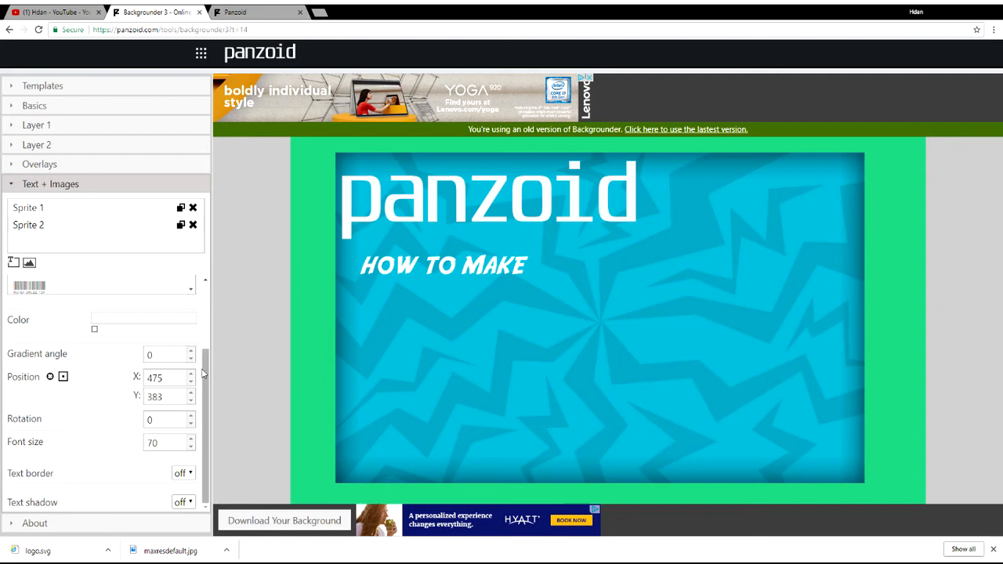
click(192, 417)
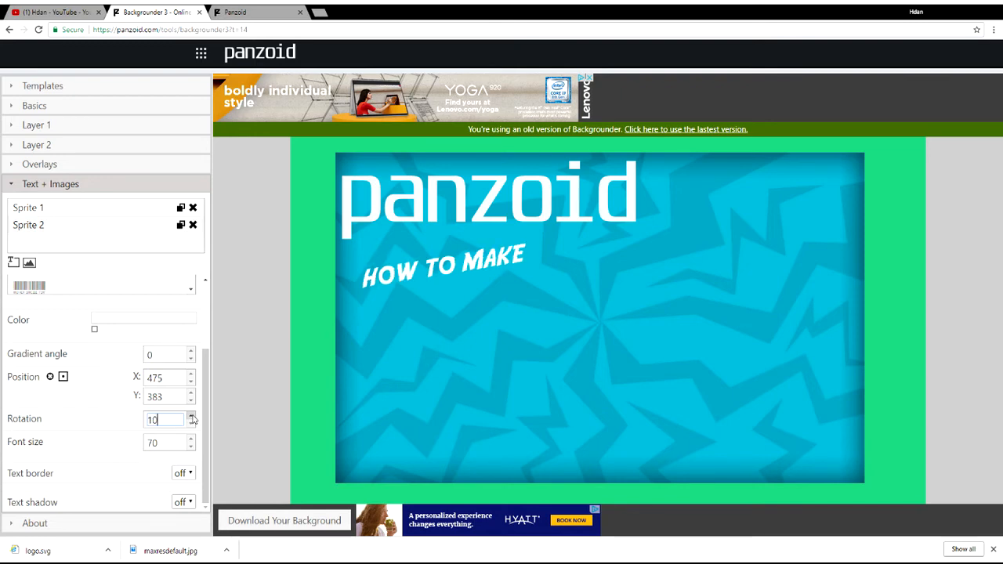
click(192, 417)
drag(482, 245, 460, 247)
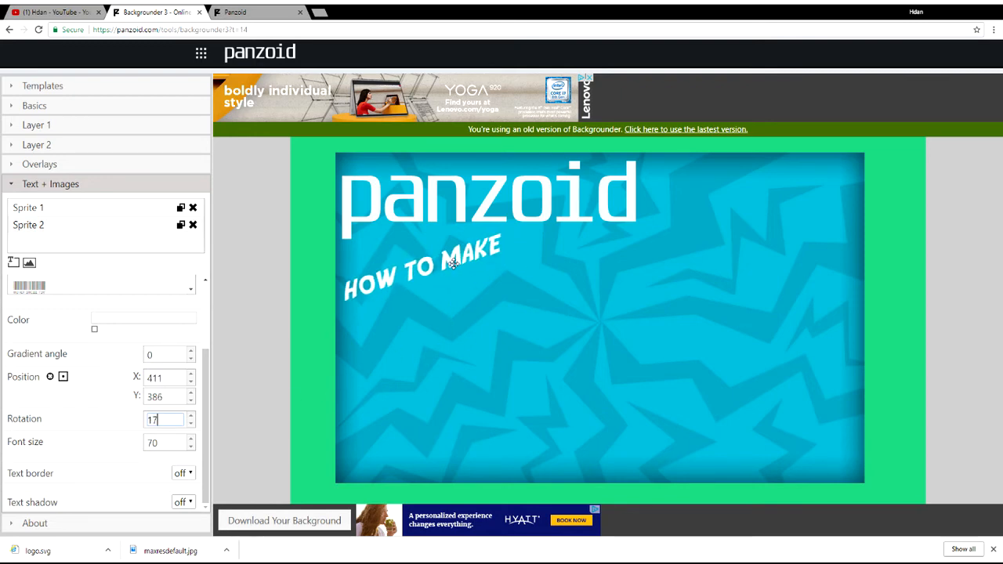
Enlarge the HOW TO MAKE text to font size 135 and reposition it at X 624, Y 456
click(192, 442)
click(192, 447)
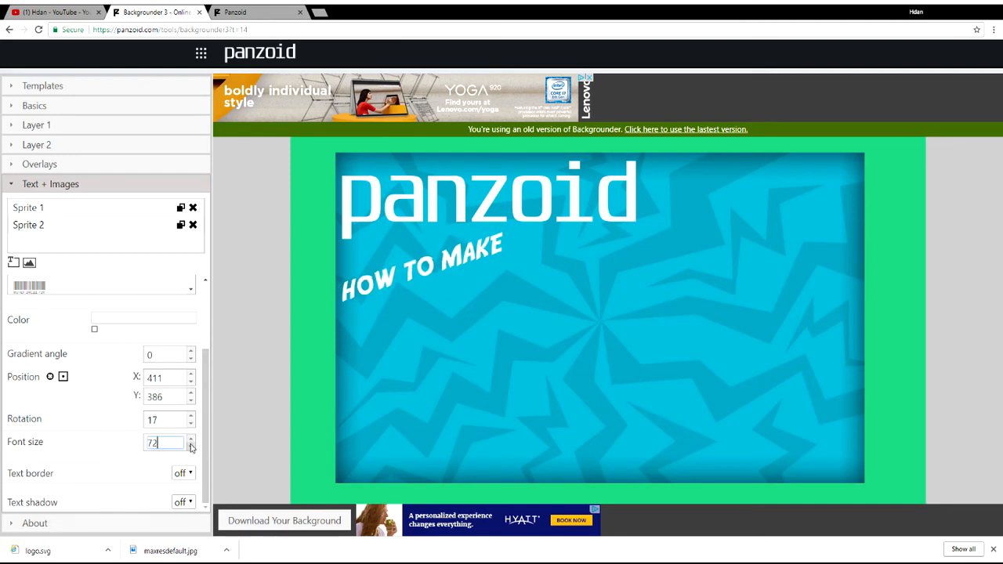
click(191, 439)
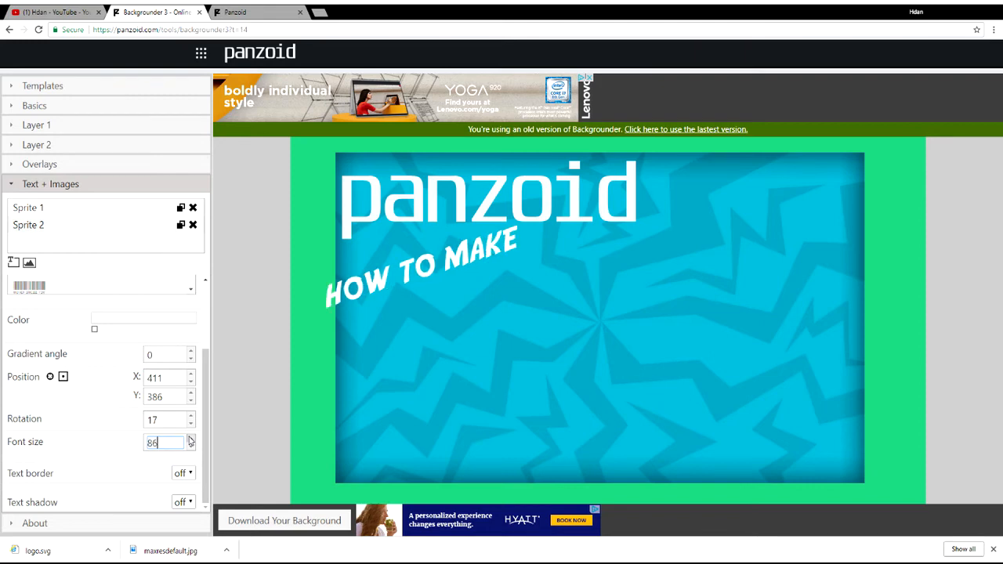
click(190, 440)
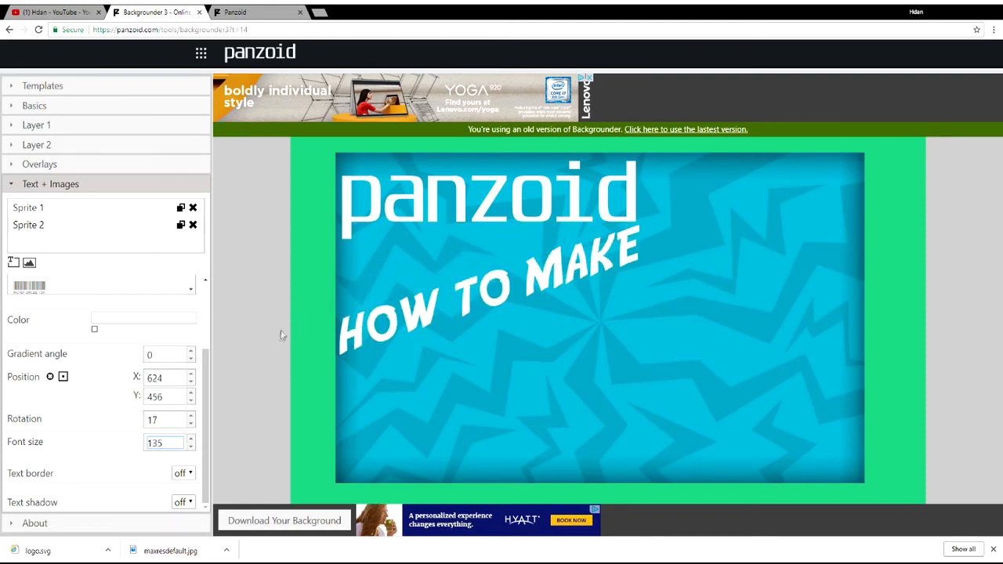
Turn on the text border for the HOW TO MAKE sprite
click(185, 475)
click(183, 501)
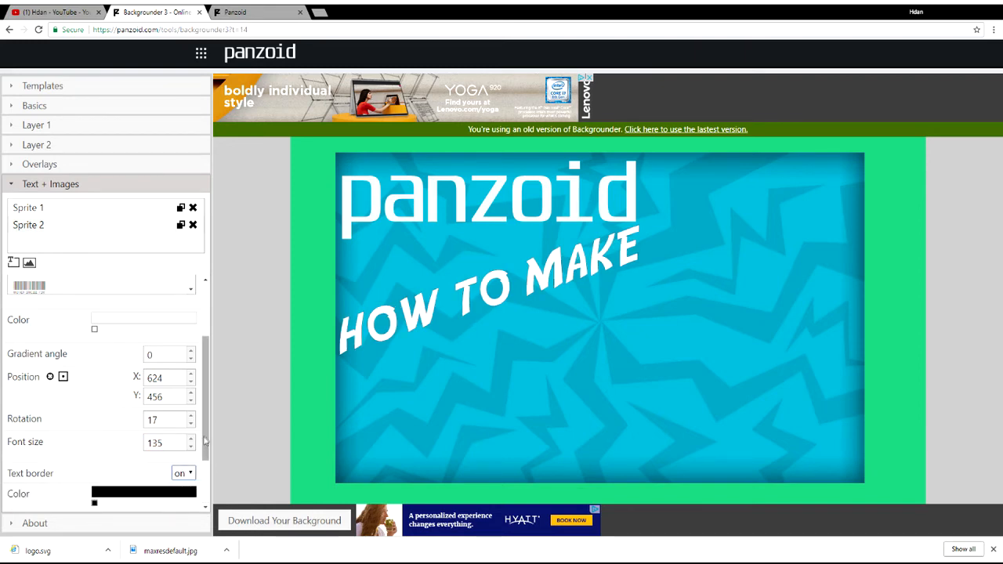
drag(208, 415, 205, 453)
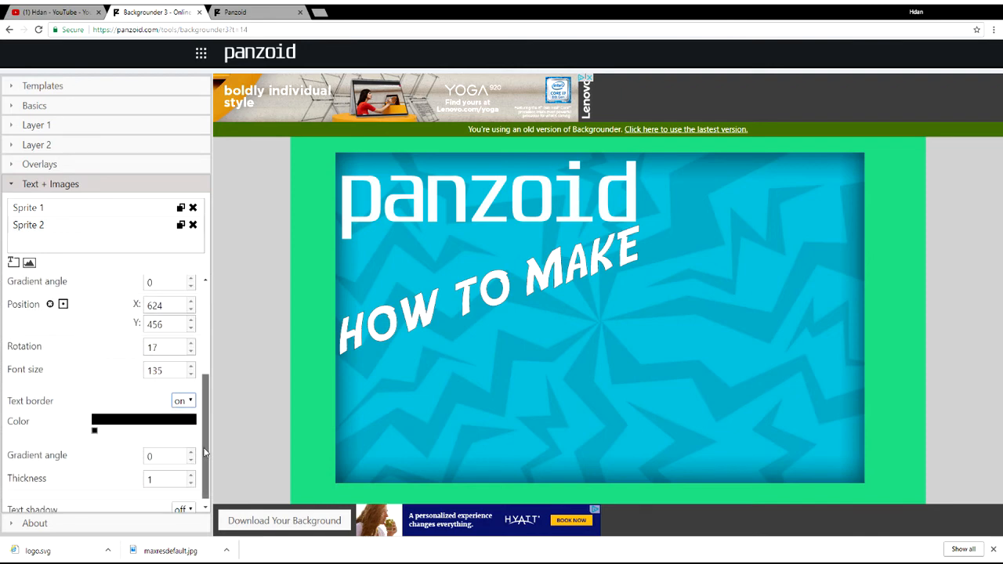
click(94, 430)
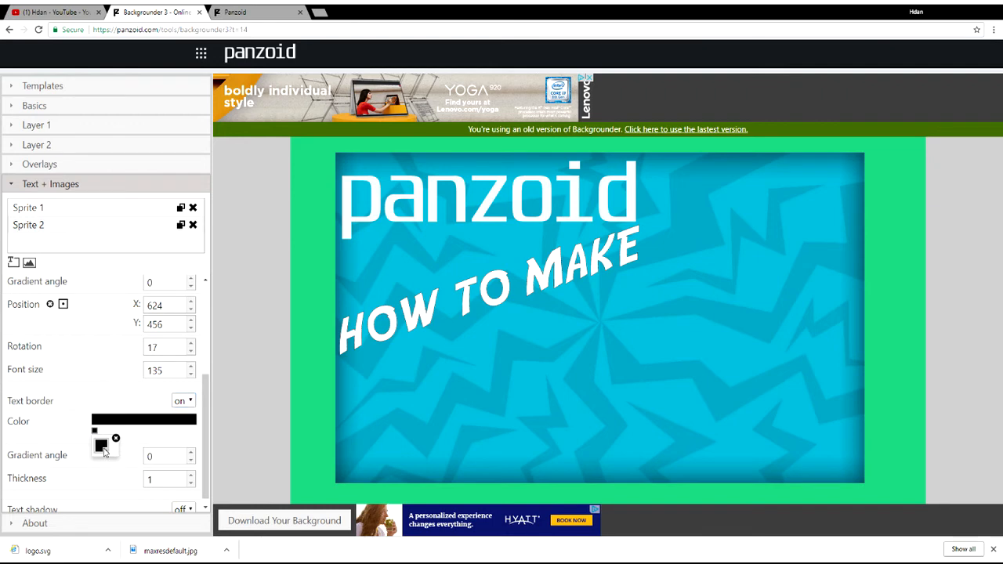
click(102, 446)
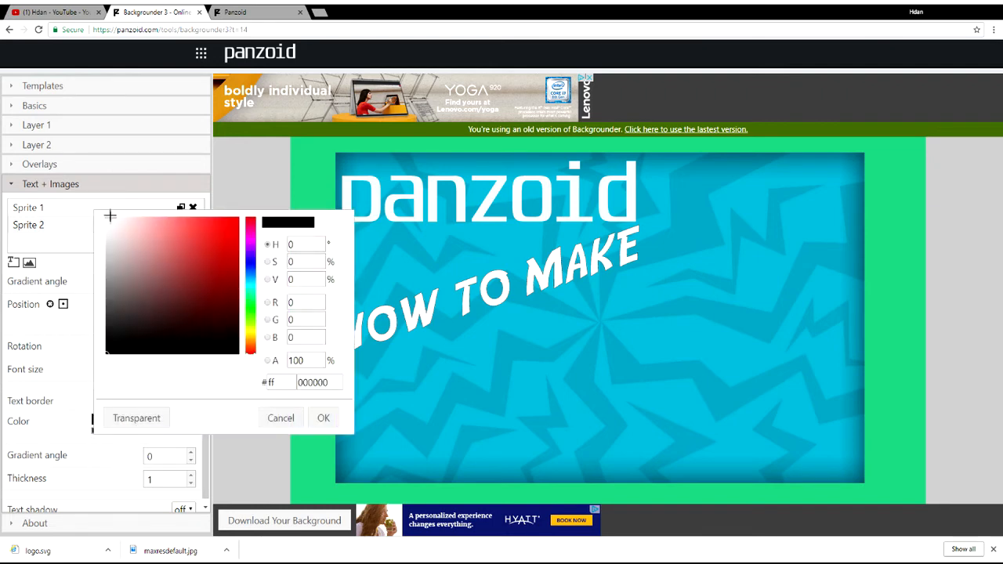
click(280, 418)
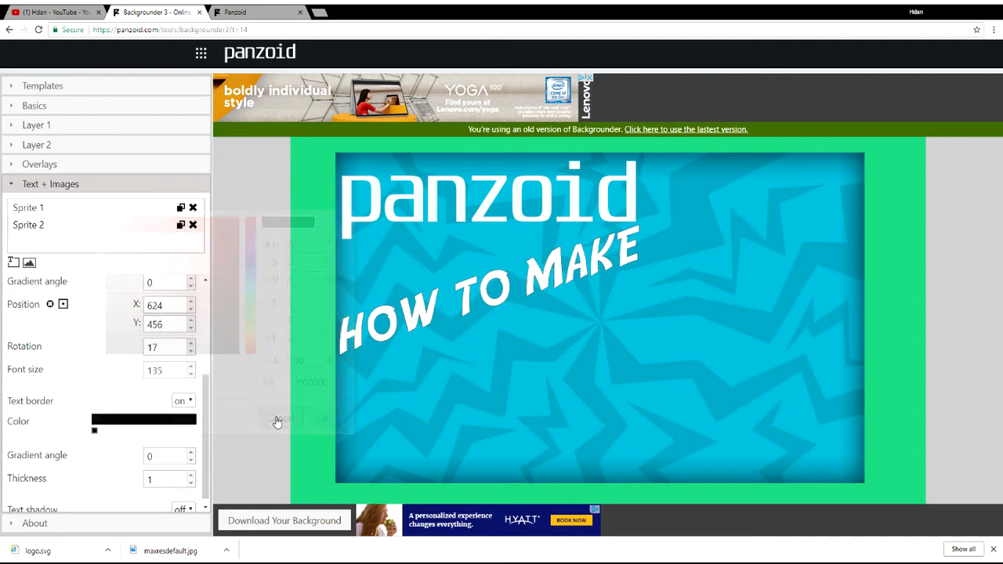
Set the border thickness of the HOW TO MAKE text to 3
scroll(206, 446, down, 1)
click(191, 468)
click(191, 468)
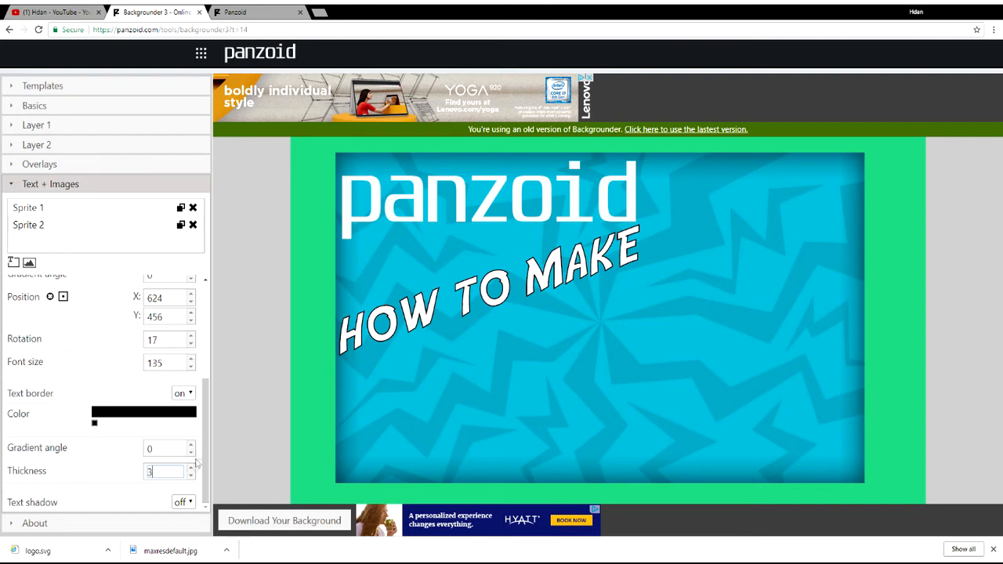
Turn on the text shadow for HOW TO MAKE and set its blur to 44
click(182, 502)
click(185, 528)
scroll(188, 501, down, 2)
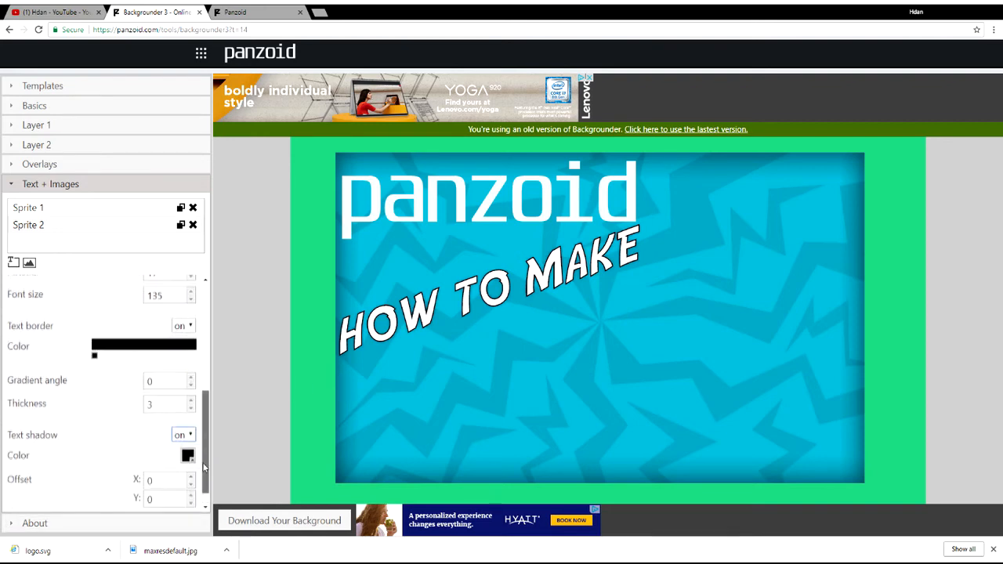
click(191, 498)
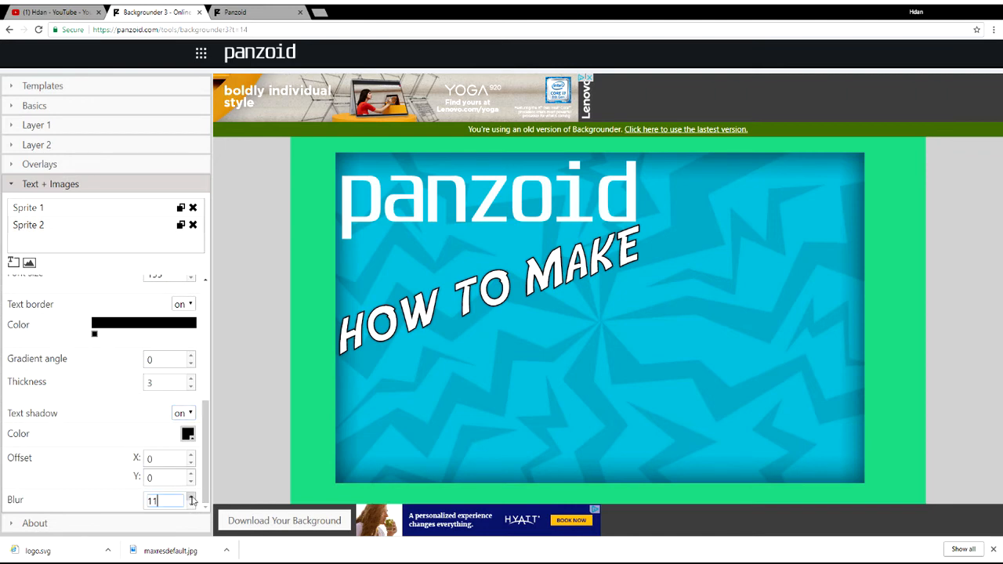
click(191, 498)
click(191, 498)
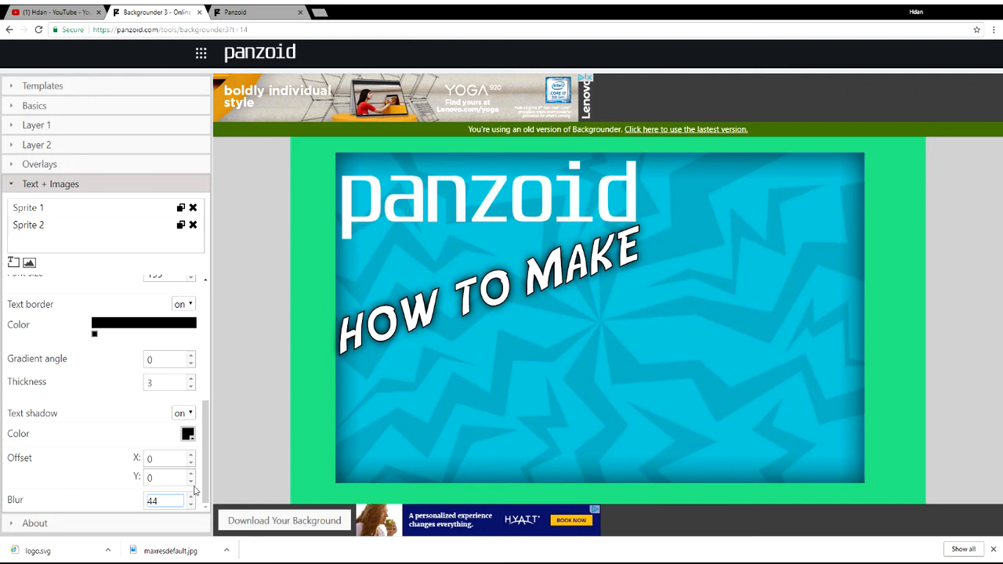
Add another text sprite reading "FREE" and set its font to Impact
scroll(181, 462, up, 5)
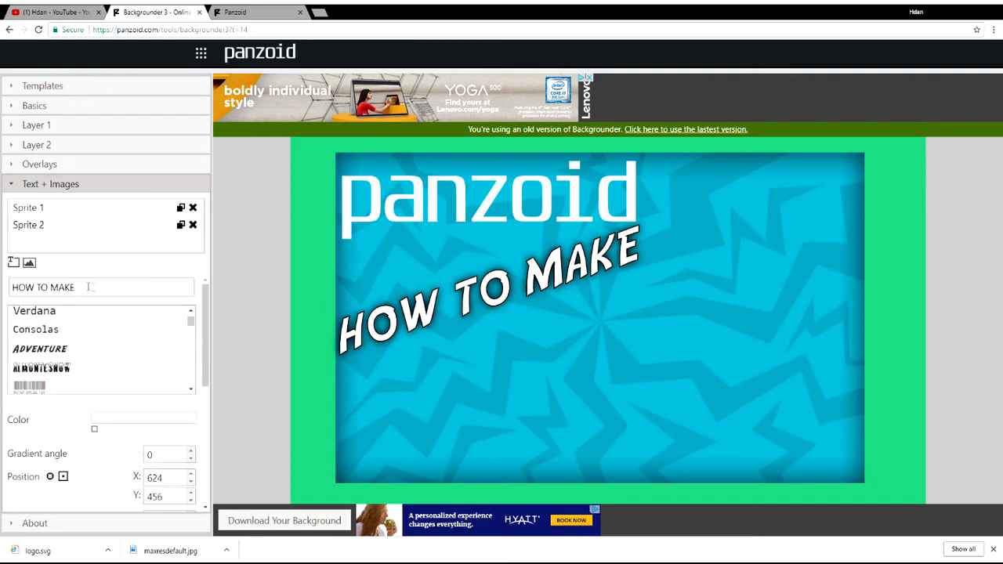
click(13, 264)
click(30, 244)
click(69, 289)
key(BackSpace)
key(BackSpace)
key(BackSpace)
key(BackSpace)
key(BackSpace)
key(BackSpace)
key(BackSpace)
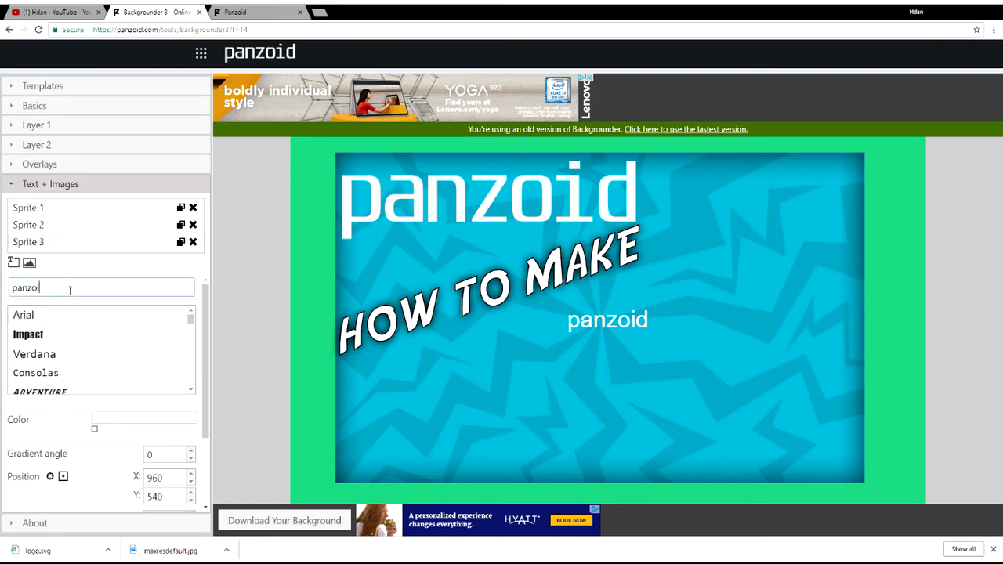
text(FREE)
click(42, 342)
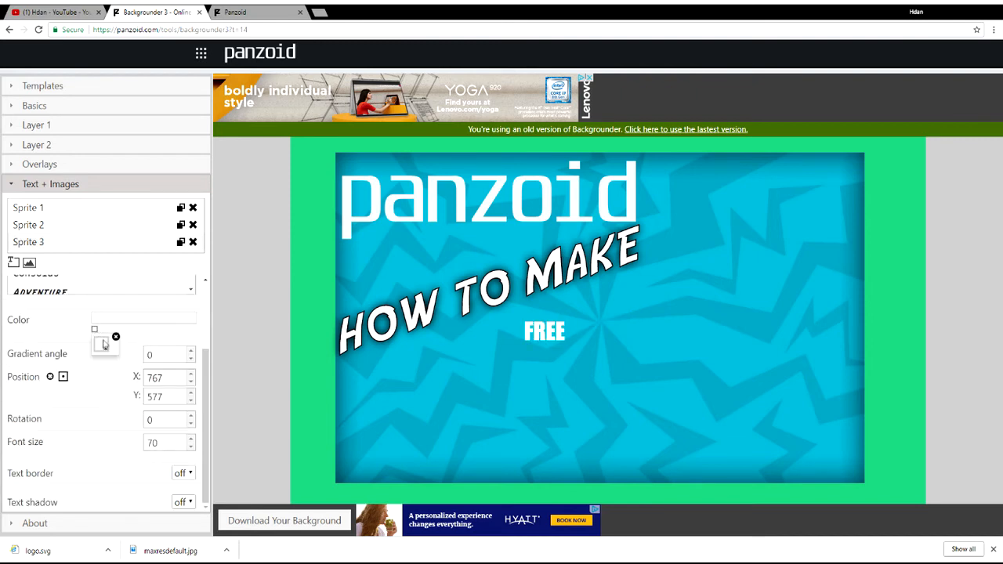
Color the FREE text green, set its font size to 220 and place it at about X 1030, Y 594 with a text border
click(109, 353)
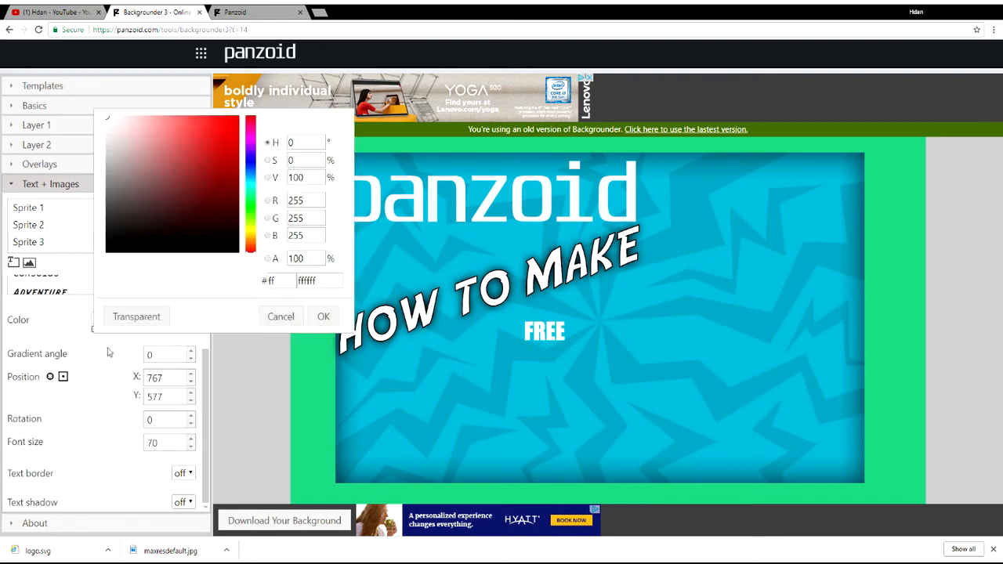
click(249, 212)
click(323, 316)
click(191, 439)
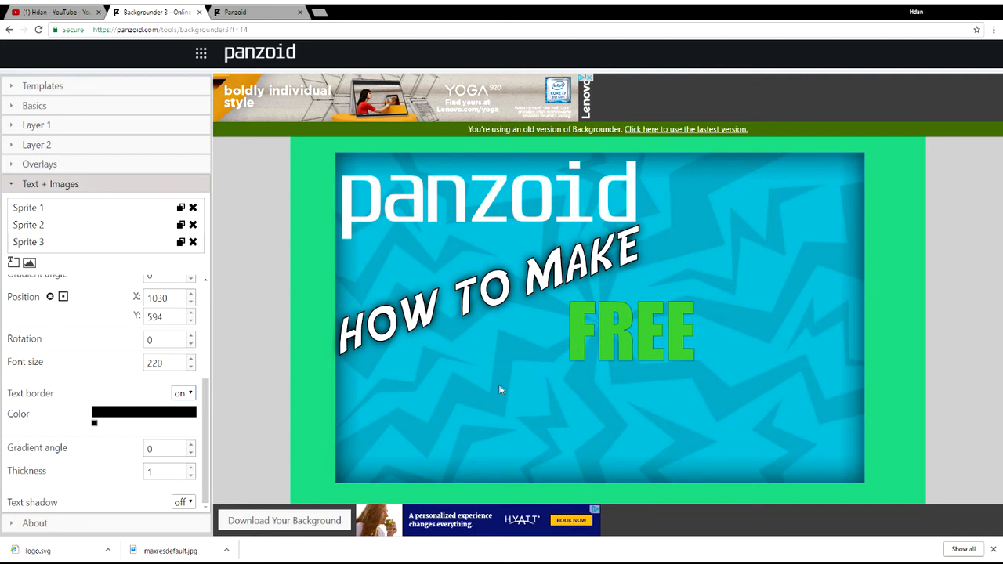
Turn the FREE text's border off and back on to compare the look
click(190, 476)
click(186, 394)
click(189, 409)
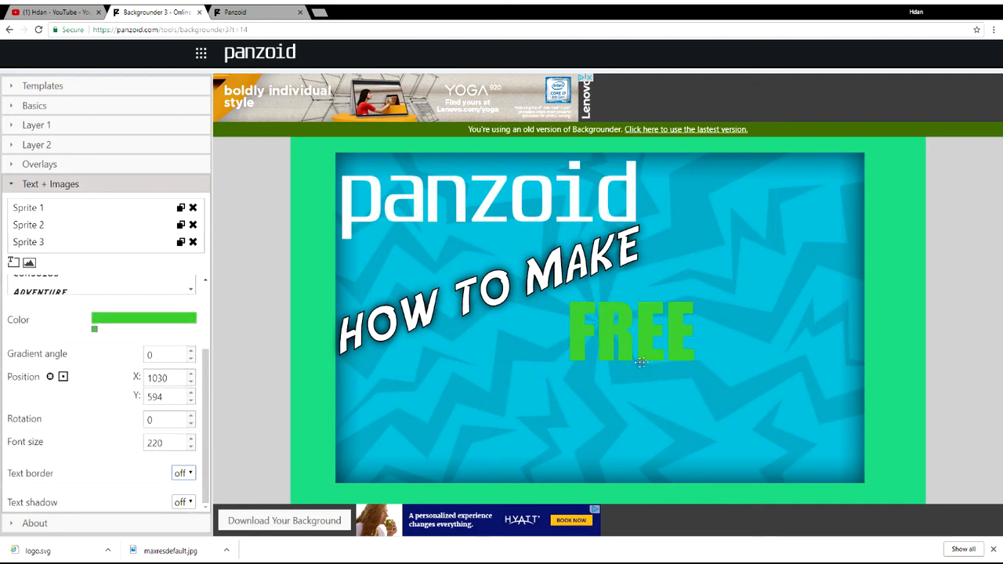
click(185, 473)
click(190, 488)
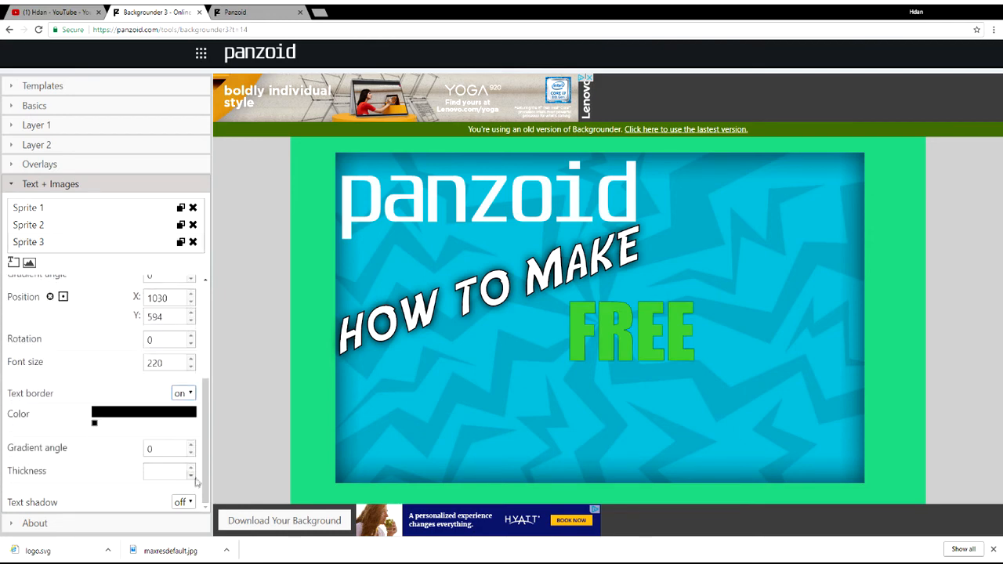
Set the border thickness of the FREE text to 5
click(190, 468)
click(191, 468)
click(190, 467)
click(190, 468)
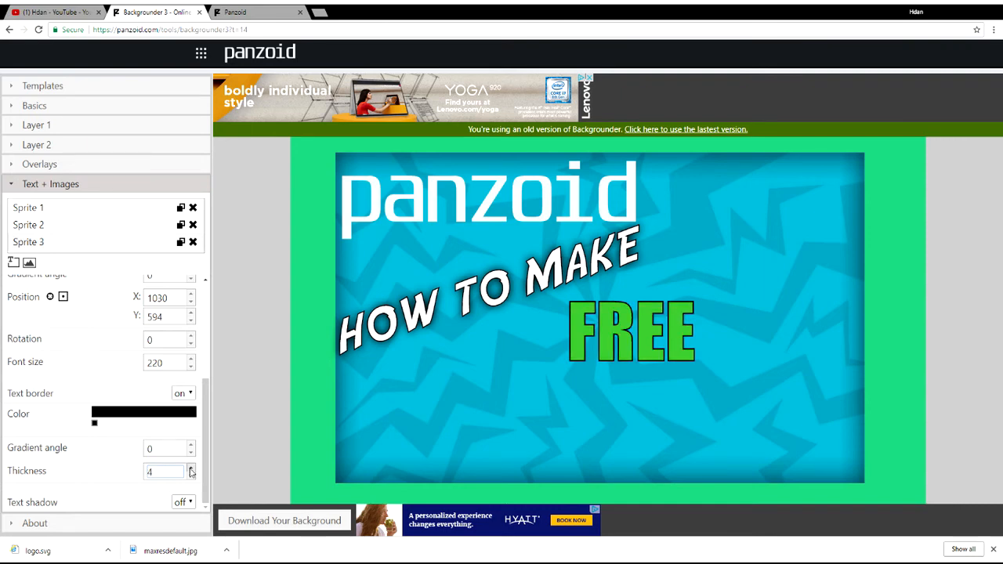
click(190, 467)
Increase the FREE text's font size to 305 and shift it slightly to the right, just below MAKE
click(189, 359)
click(190, 360)
click(190, 359)
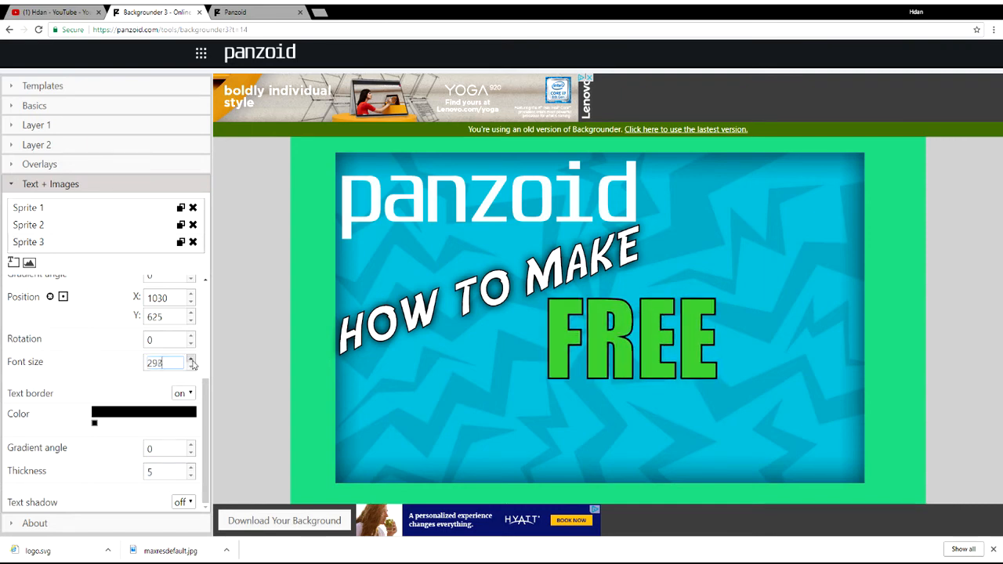
click(191, 360)
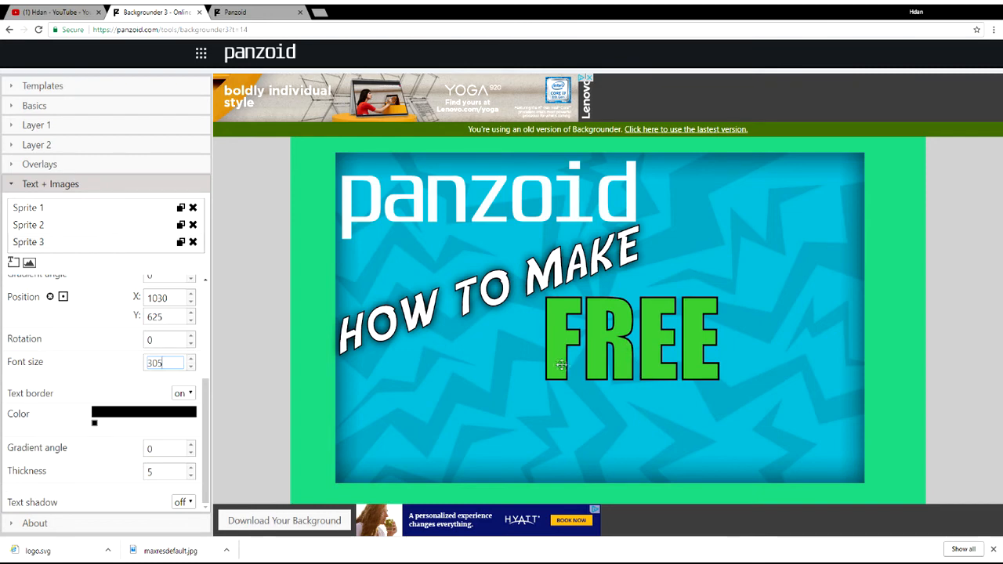
drag(558, 361, 591, 357)
Add a new text sprite in the Adventure font and place it below FREE at about X 890, Y 851
drag(205, 426, 224, 305)
click(15, 263)
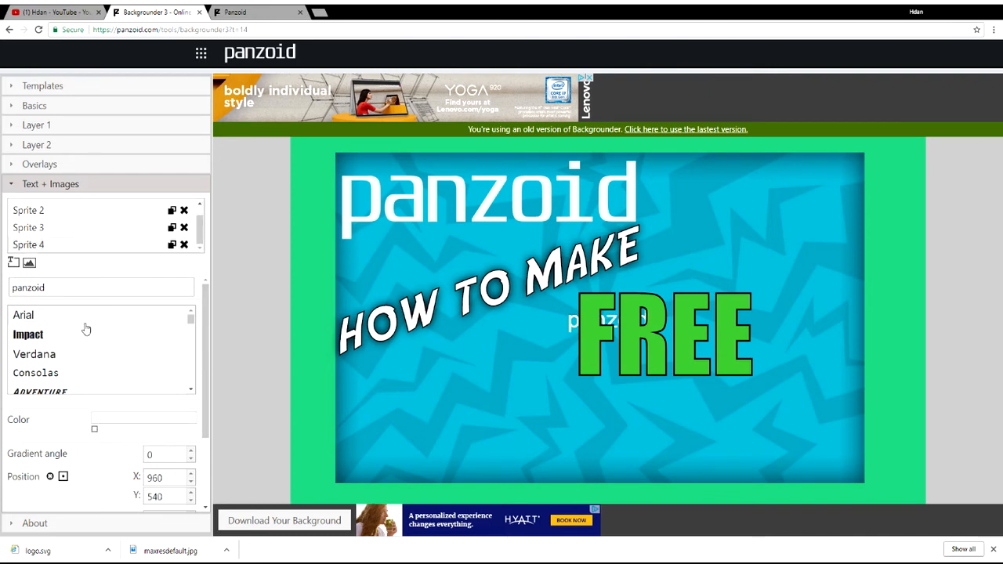
click(43, 390)
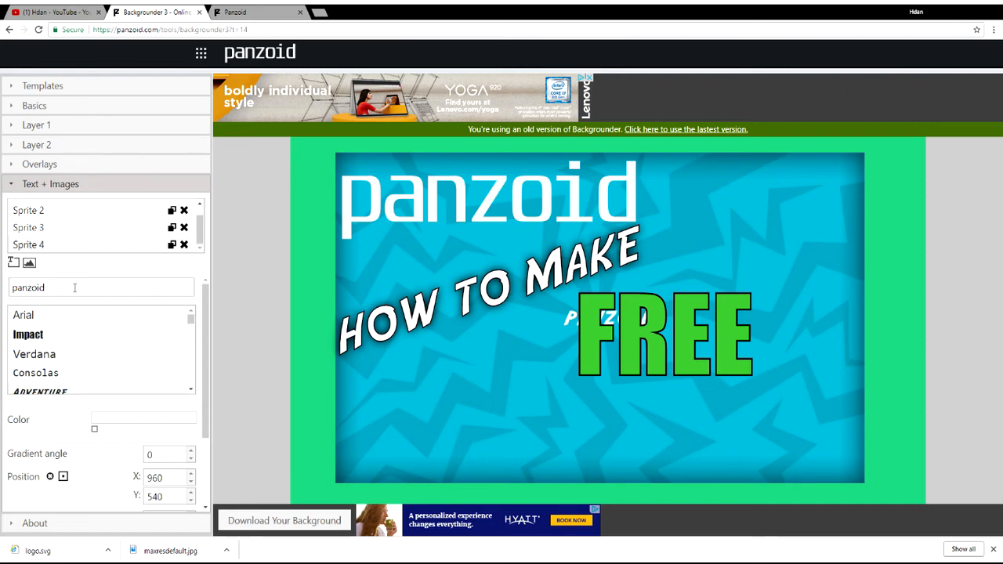
click(75, 287)
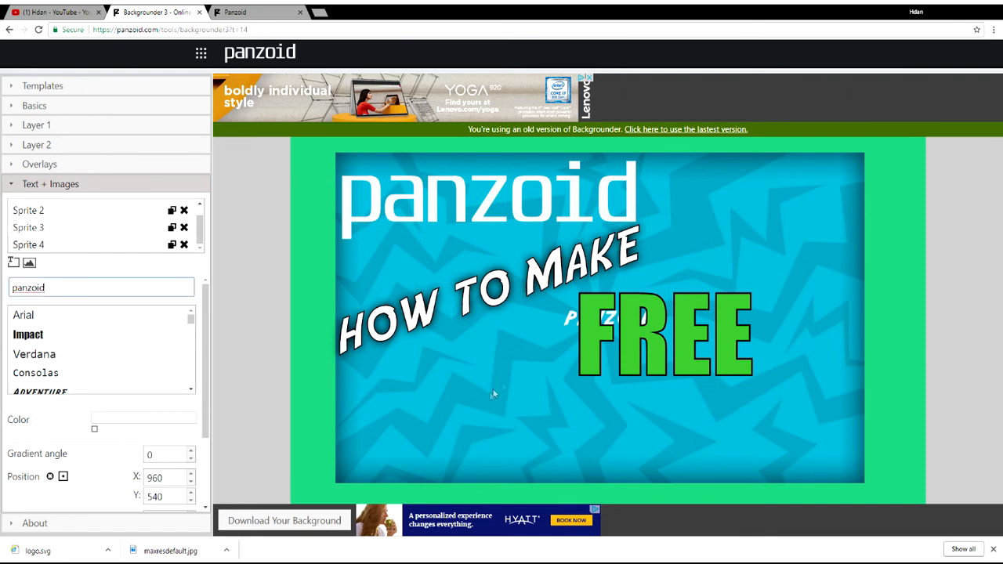
drag(563, 325, 553, 430)
Turn on the new text's border and shadow, then change it to an enlarged THUMBNAILS placed at about X 878, Y 862
scroll(112, 430, down, 2)
click(183, 473)
click(185, 502)
scroll(206, 441, down, 2)
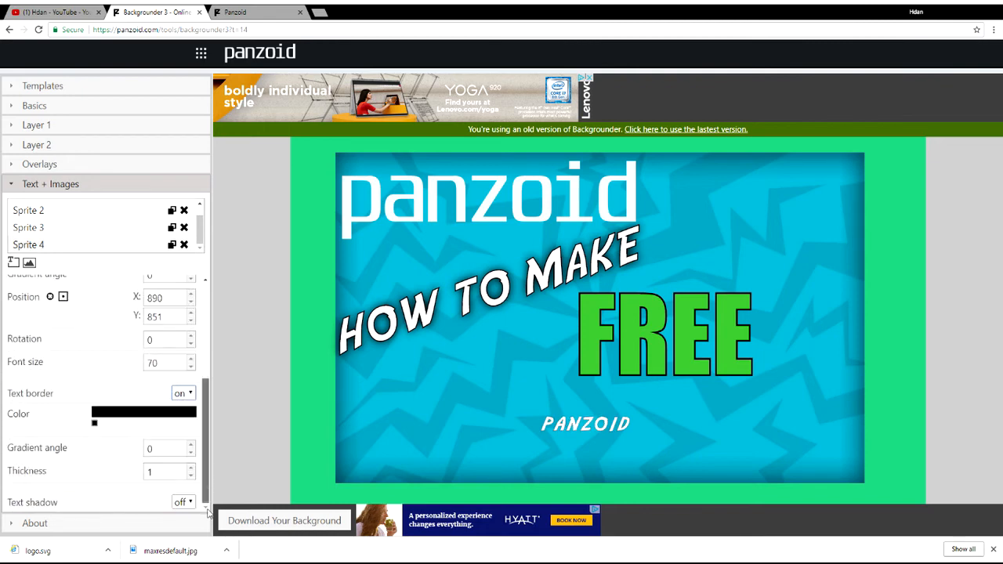
click(174, 530)
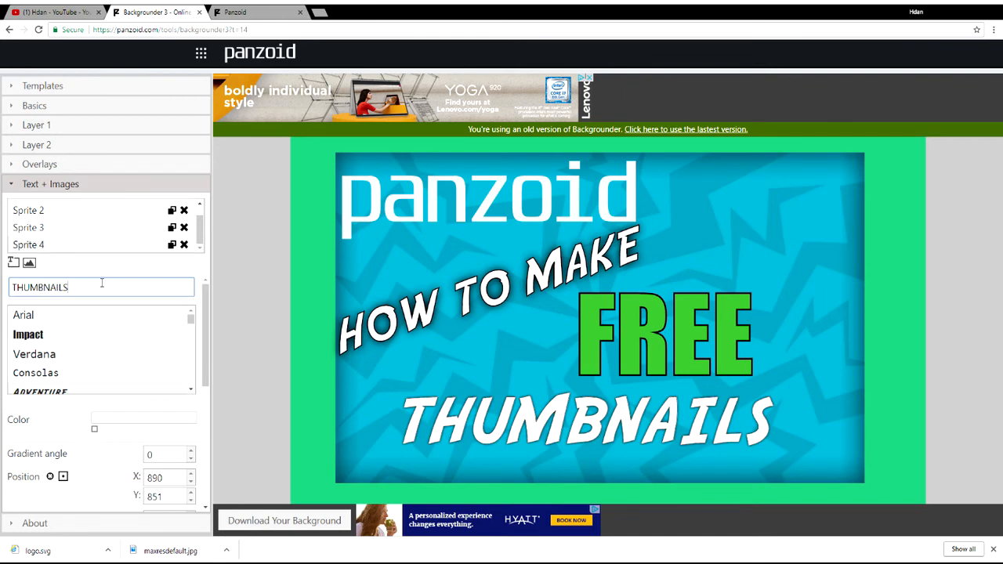
drag(498, 427, 490, 434)
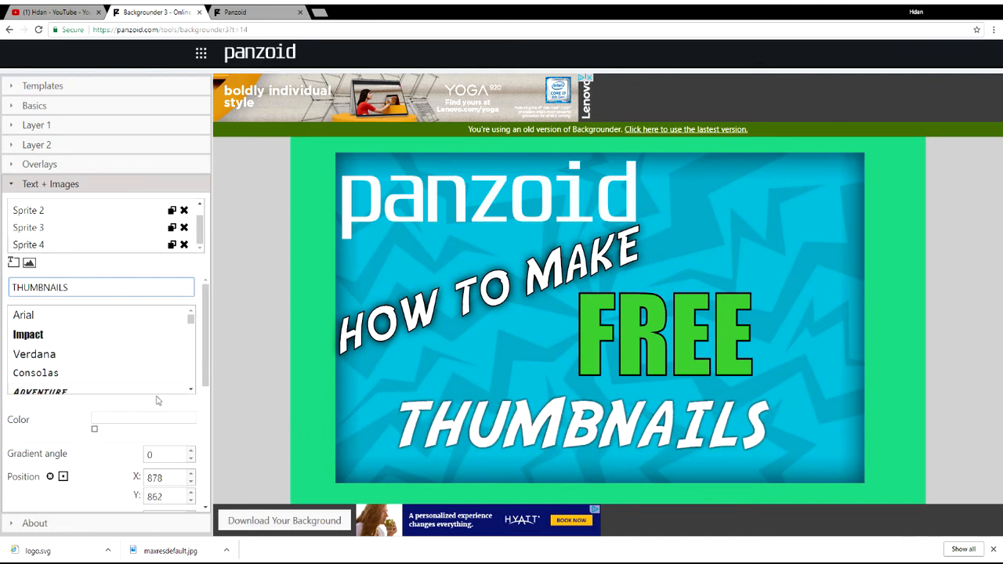
Set the border thickness of the THUMBNAILS text to 6
scroll(208, 381, down, 1)
drag(206, 382, 214, 480)
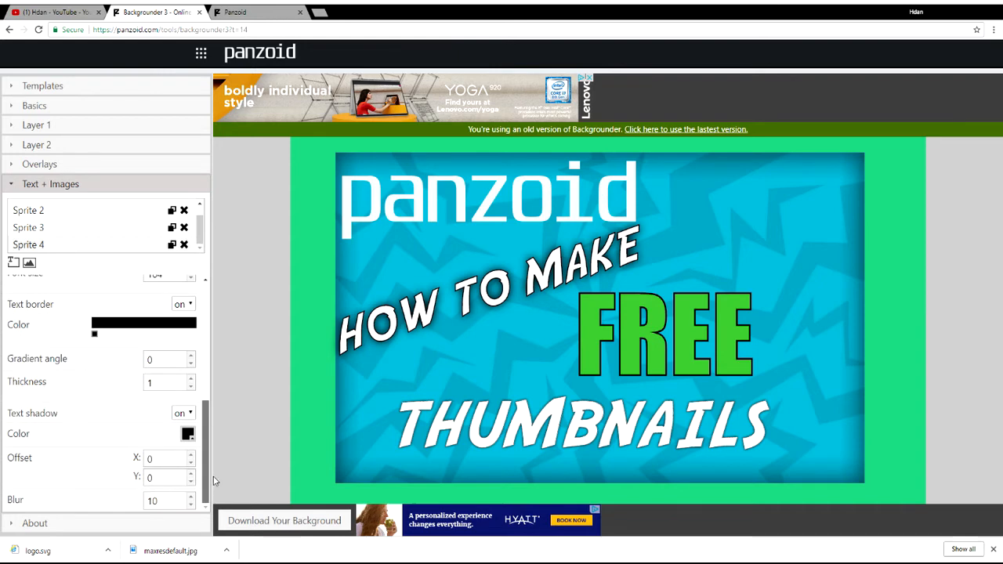
click(190, 379)
click(191, 379)
click(191, 379)
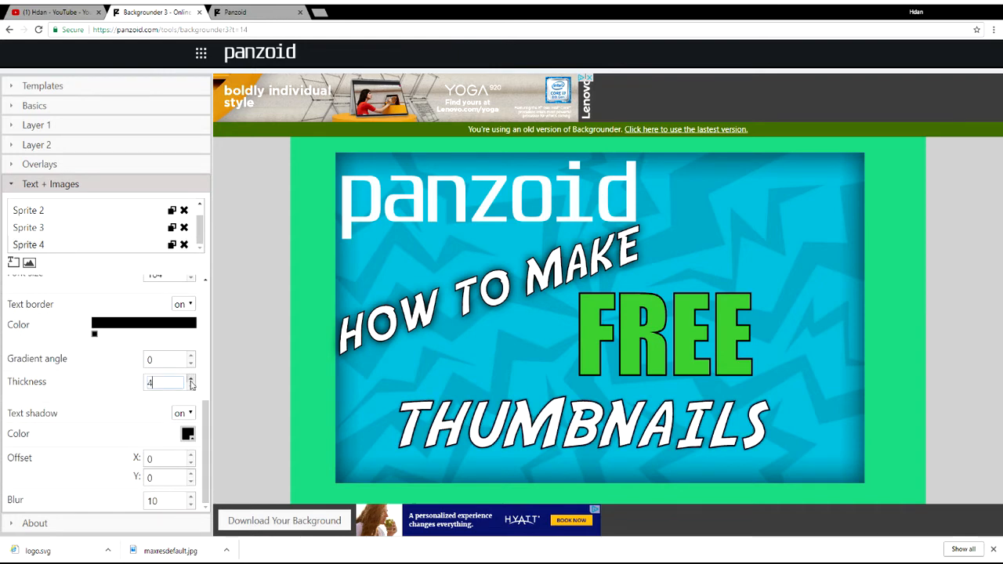
click(190, 379)
click(191, 379)
Increase the shadow blur of the THUMBNAILS text to 48
click(191, 496)
click(190, 498)
click(191, 498)
click(190, 498)
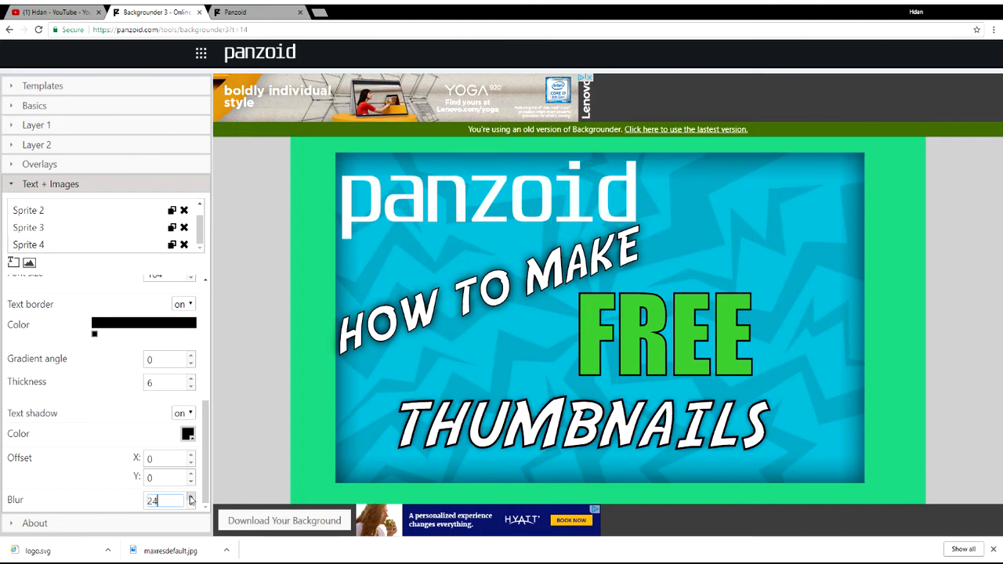
click(190, 498)
click(190, 498)
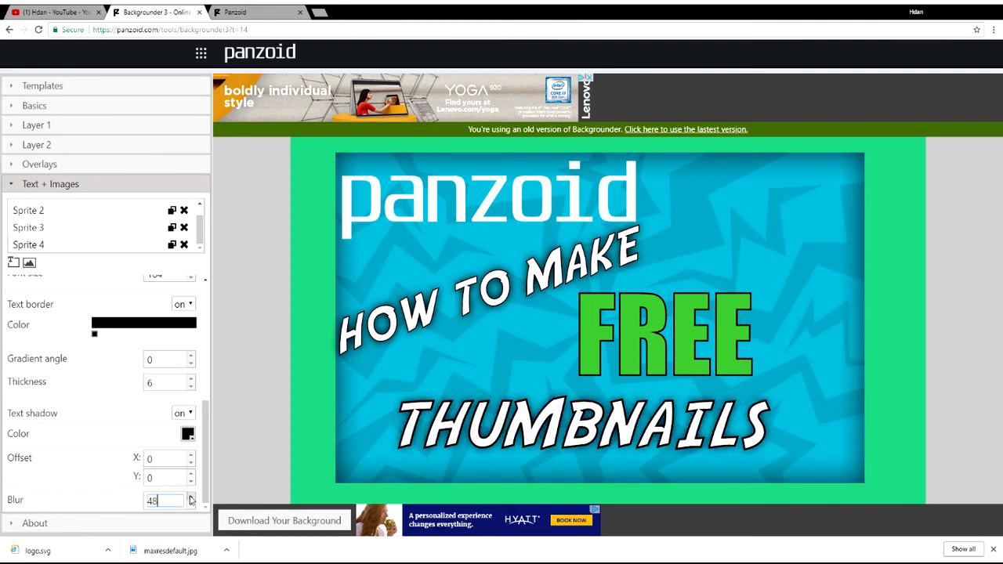
drag(205, 484, 210, 357)
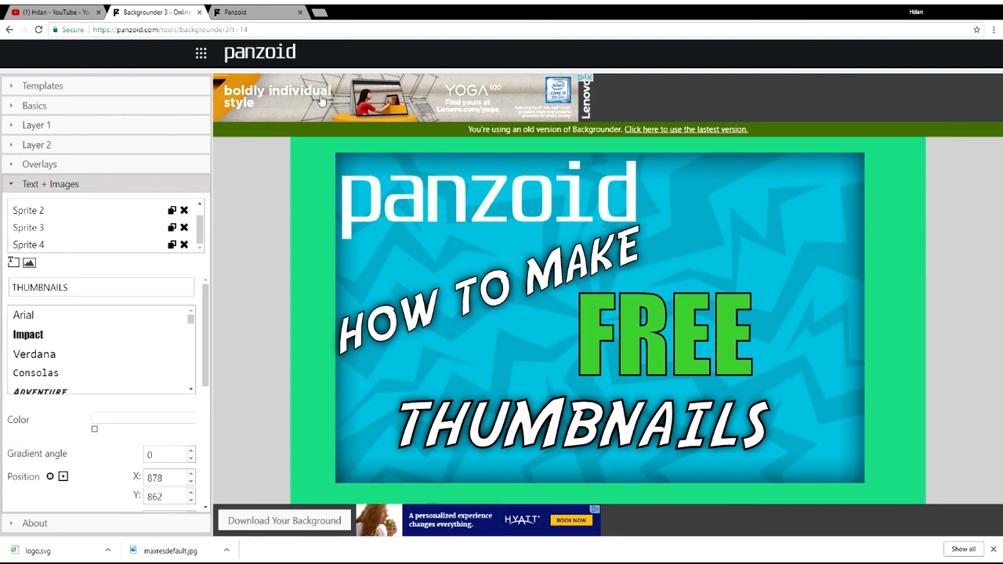
Search Google Images for "money sign crossed out transparent" in the other Panzoid browser tab and save the light-blue crossed-out dollar icon
click(255, 9)
click(223, 29)
key(BackSpace)
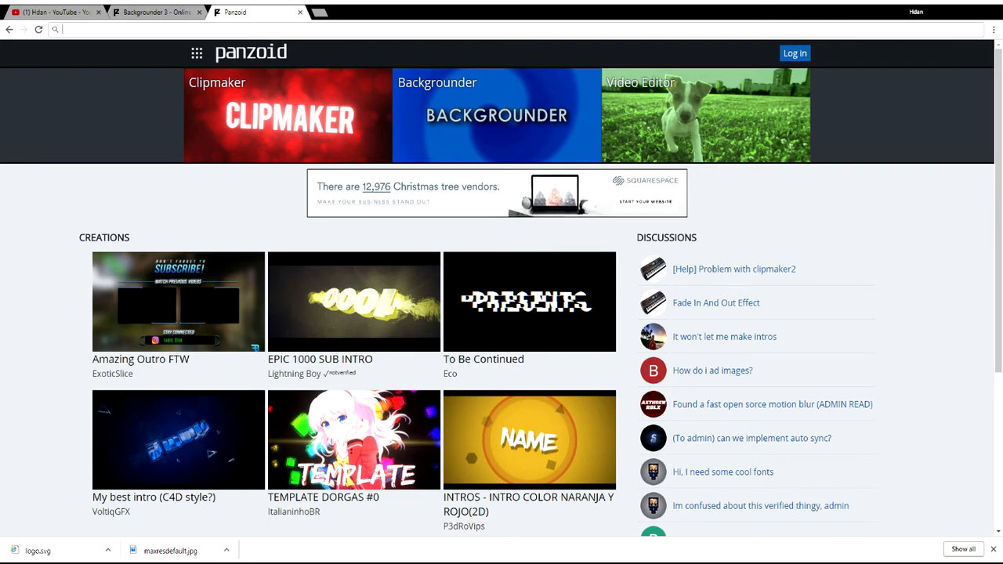
text(mon)
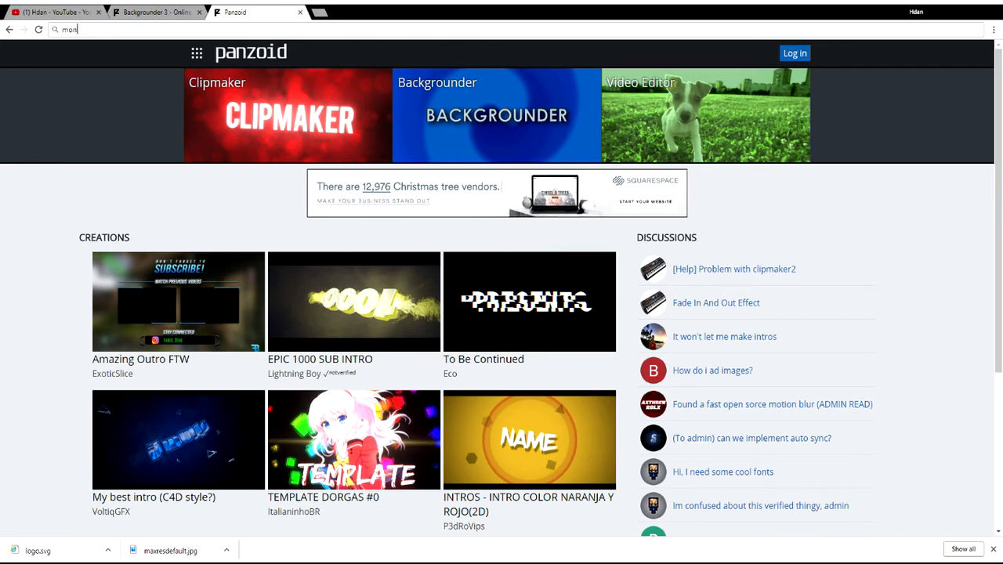
text(ey sign corssed out)
key(Return)
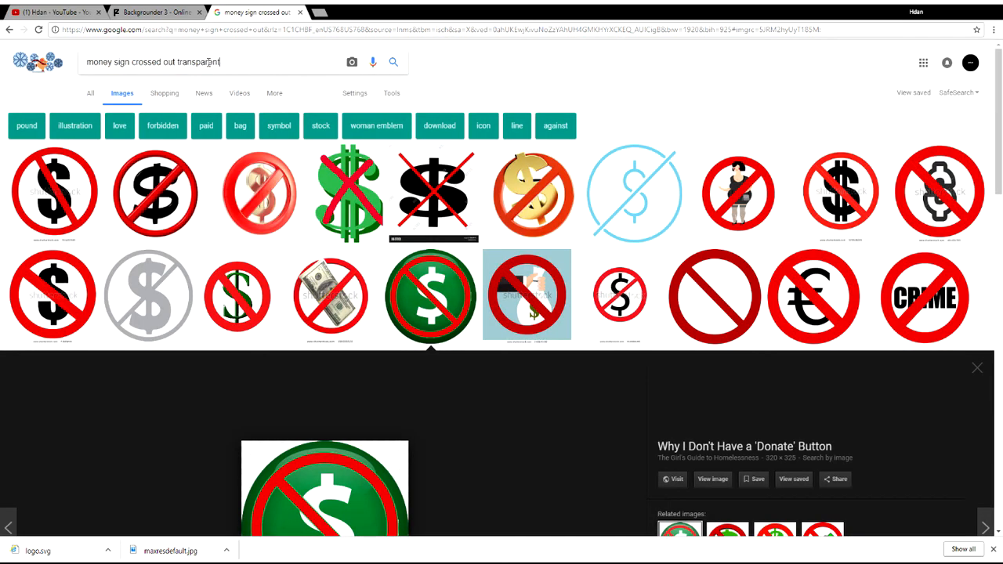
key(Return)
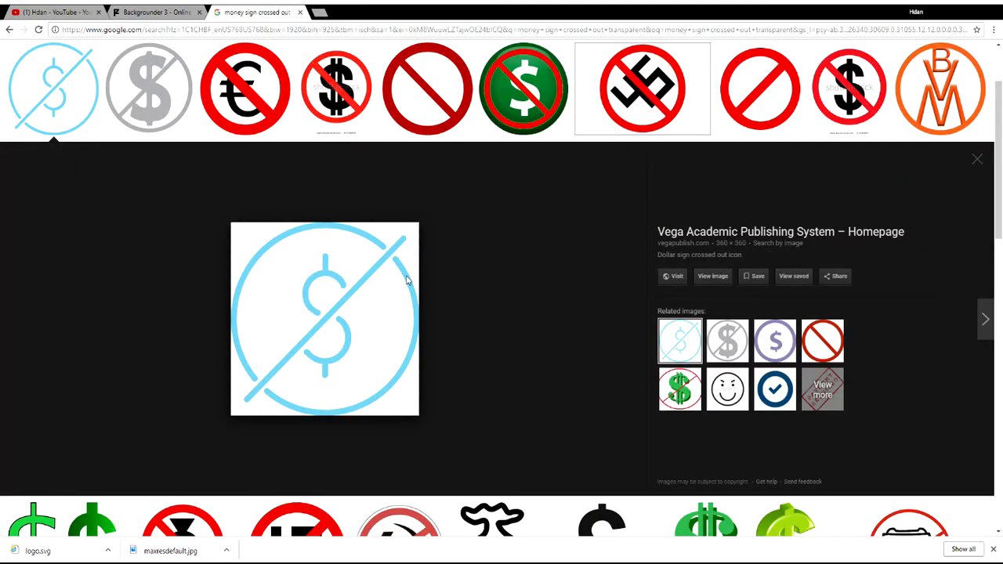
Switch back to Backgrounder, add an image sprite and open its settings
click(151, 11)
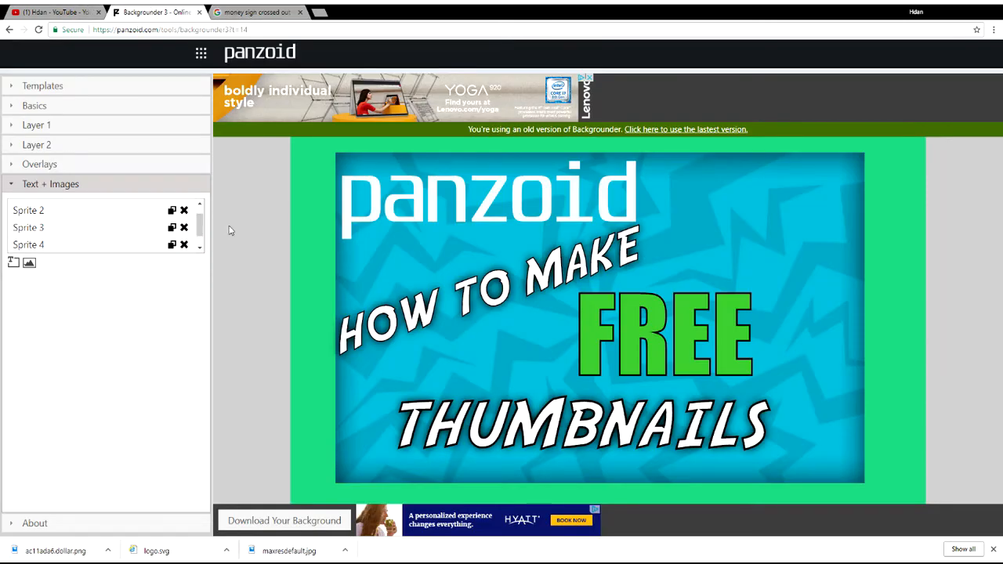
scroll(200, 229, down, 1)
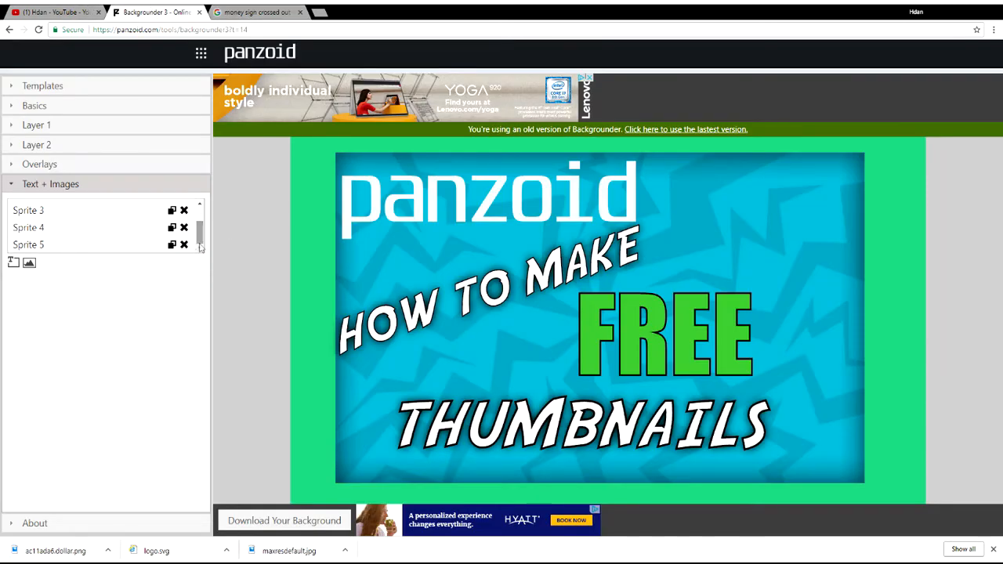
click(29, 246)
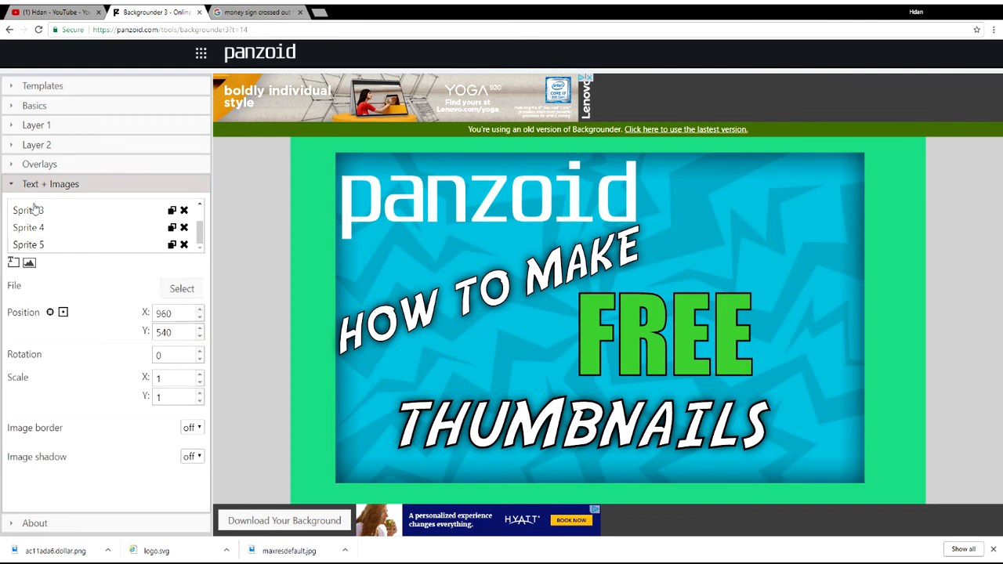